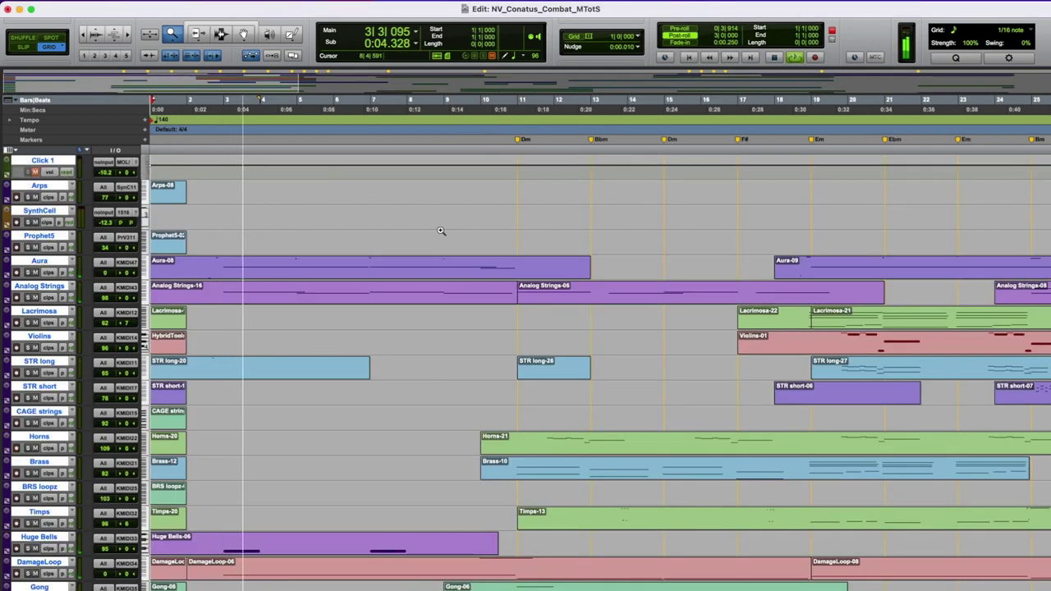
Step: Switch to the Grabber tool and open the Analog Strings-16 clip in the MIDI Editor
{"action": "scroll", "coordinate": [440, 231], "scroll_direction": "down", "scroll_amount": 7}
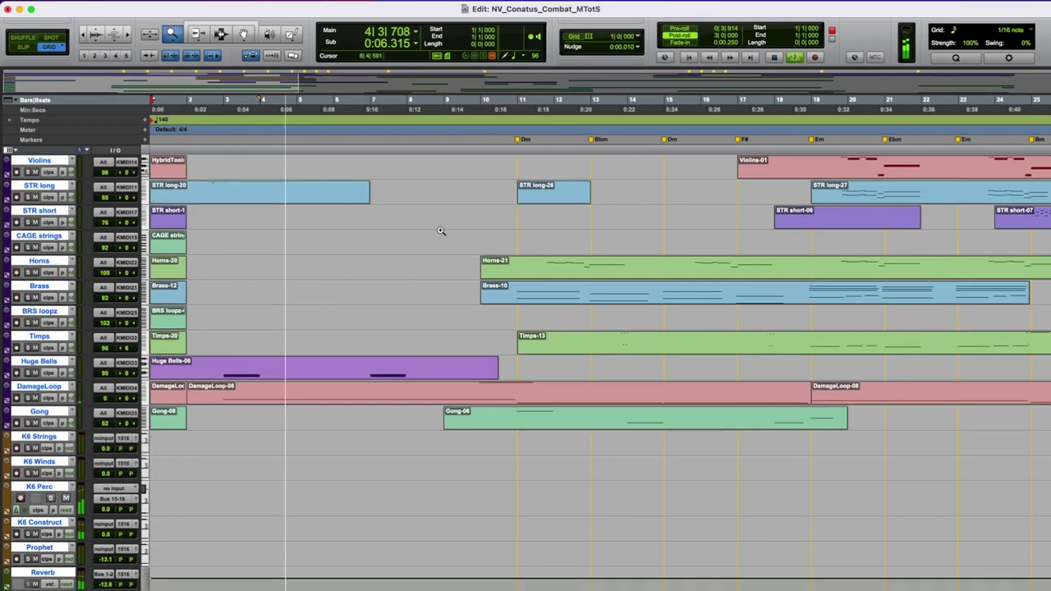
{"action": "scroll", "coordinate": [441, 230], "scroll_direction": "up", "scroll_amount": 5}
{"action": "scroll", "coordinate": [441, 231], "scroll_direction": "up", "scroll_amount": 2}
{"action": "key", "text": "F6"}
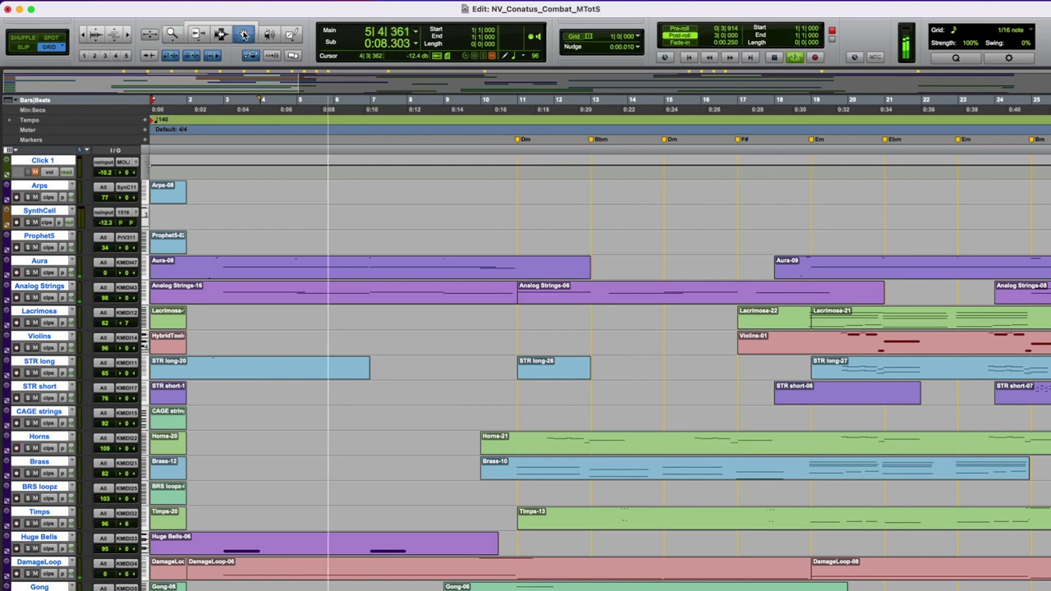
{"action": "double_click", "coordinate": [418, 295]}
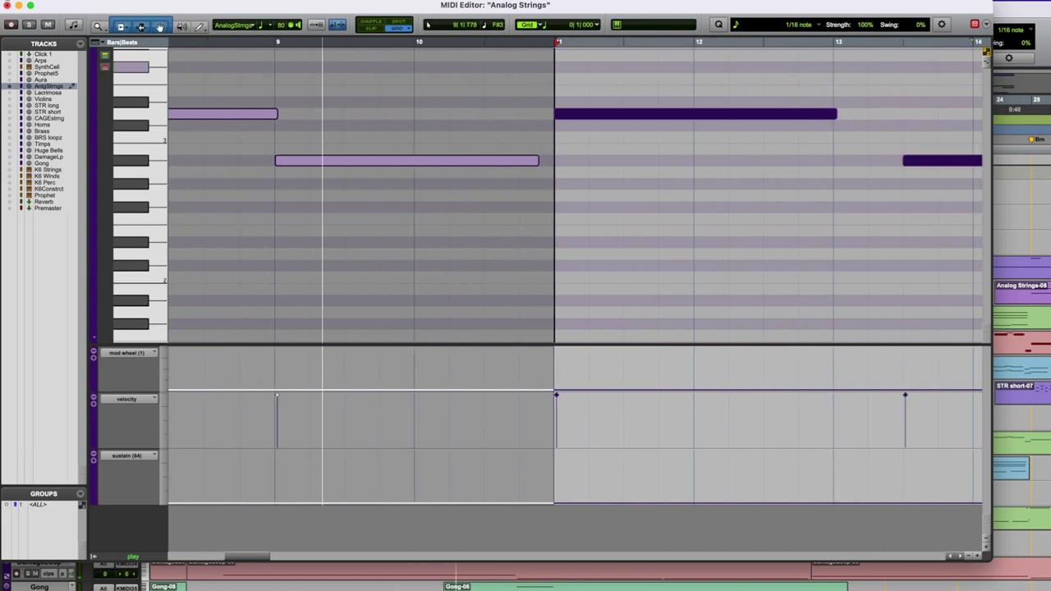
Step: Show the Horns track instead of Analog Strings in the MIDI Editor, examine its melody around bars 12 to 17, and close the editor
{"action": "left_click", "coordinate": [9, 124]}
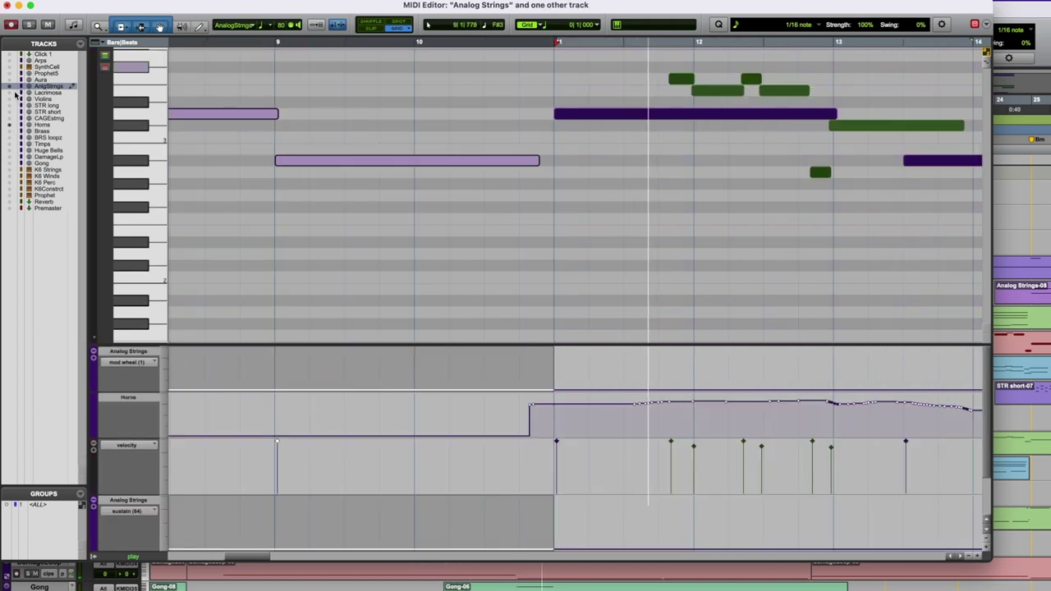
{"action": "left_click", "coordinate": [9, 85]}
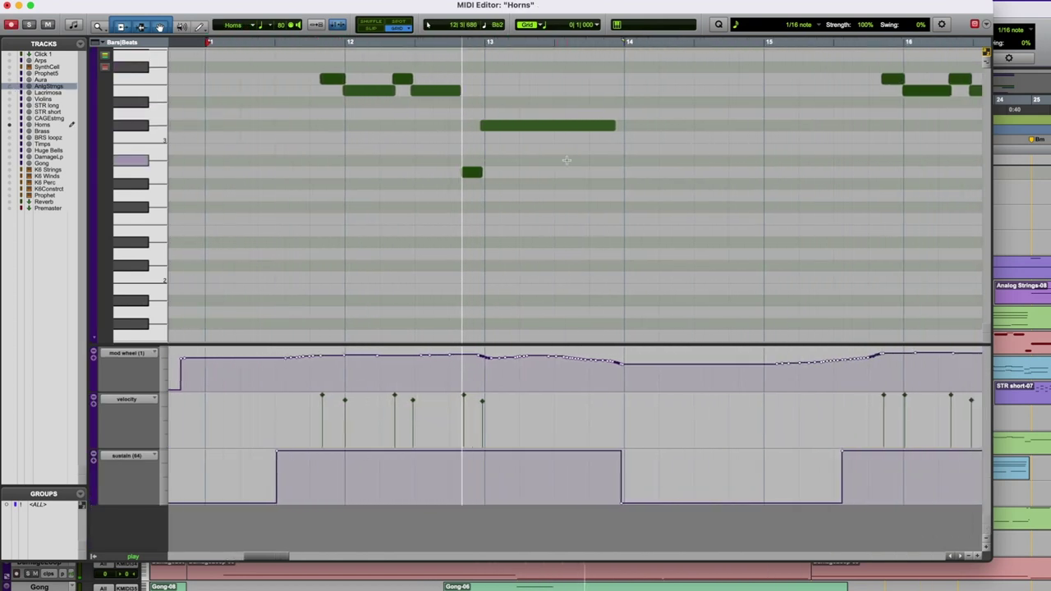
{"action": "scroll", "coordinate": [561, 160], "scroll_direction": "up", "scroll_amount": 5}
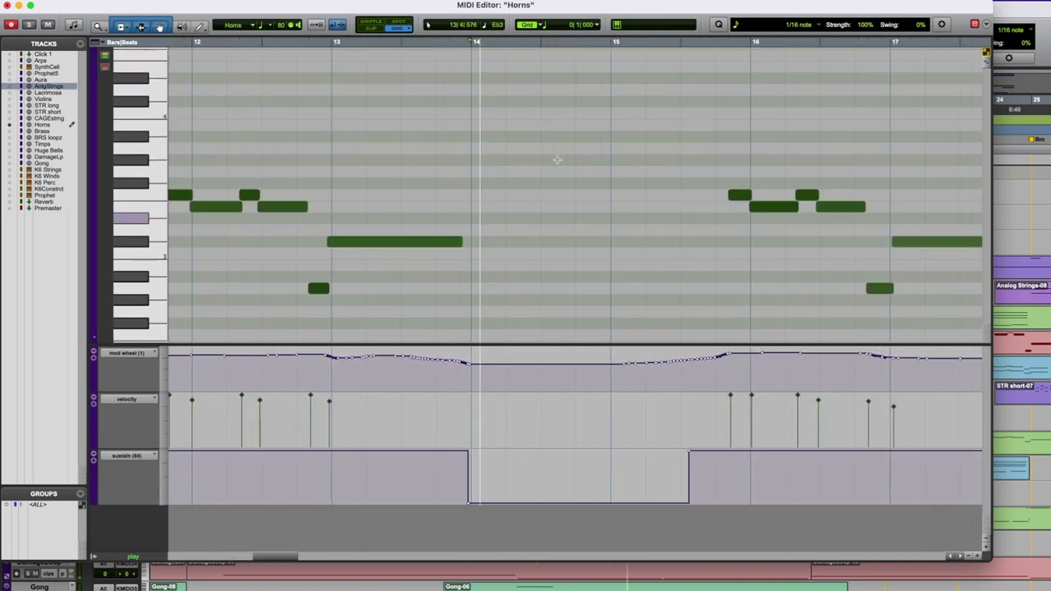
{"action": "scroll", "coordinate": [557, 159], "scroll_direction": "down", "scroll_amount": 3}
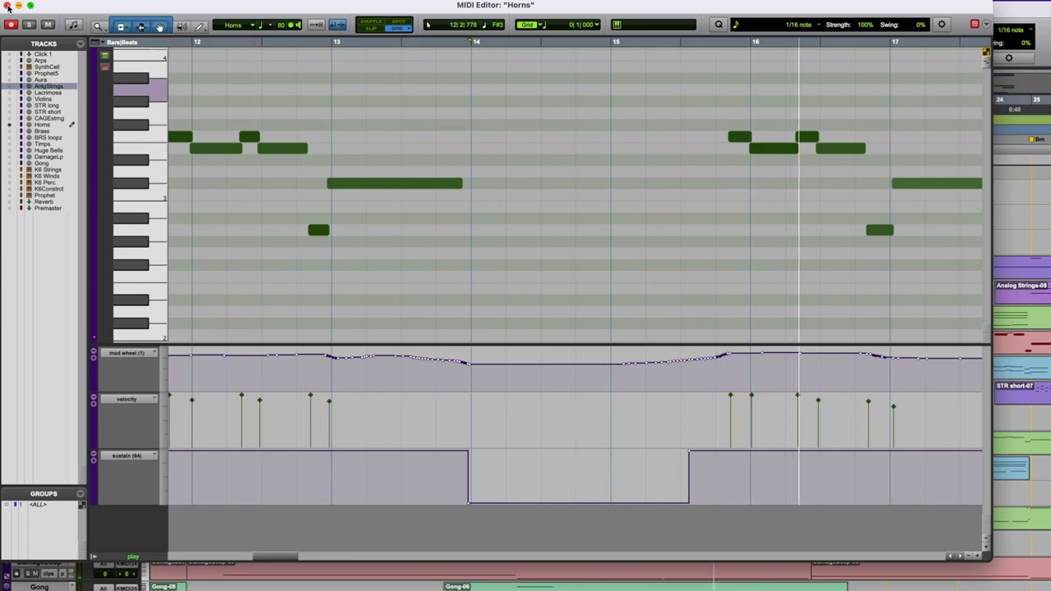
{"action": "left_click", "coordinate": [9, 6]}
Step: Open the Lacrimosa-21 clip in the MIDI Editor, examine its chords and mod wheel curve up to bar 25, and close the editor
{"action": "scroll", "coordinate": [689, 305], "scroll_direction": "up", "scroll_amount": 3}
{"action": "scroll", "coordinate": [689, 305], "scroll_direction": "left", "scroll_amount": 2}
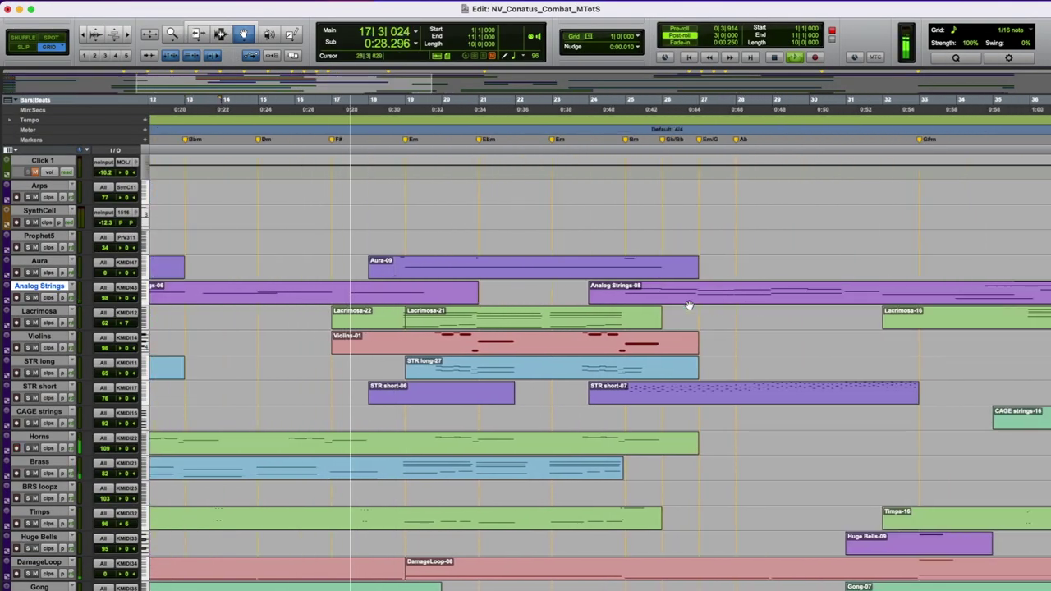
{"action": "scroll", "coordinate": [689, 305], "scroll_direction": "down", "scroll_amount": 3}
{"action": "scroll", "coordinate": [689, 305], "scroll_direction": "up", "scroll_amount": 1}
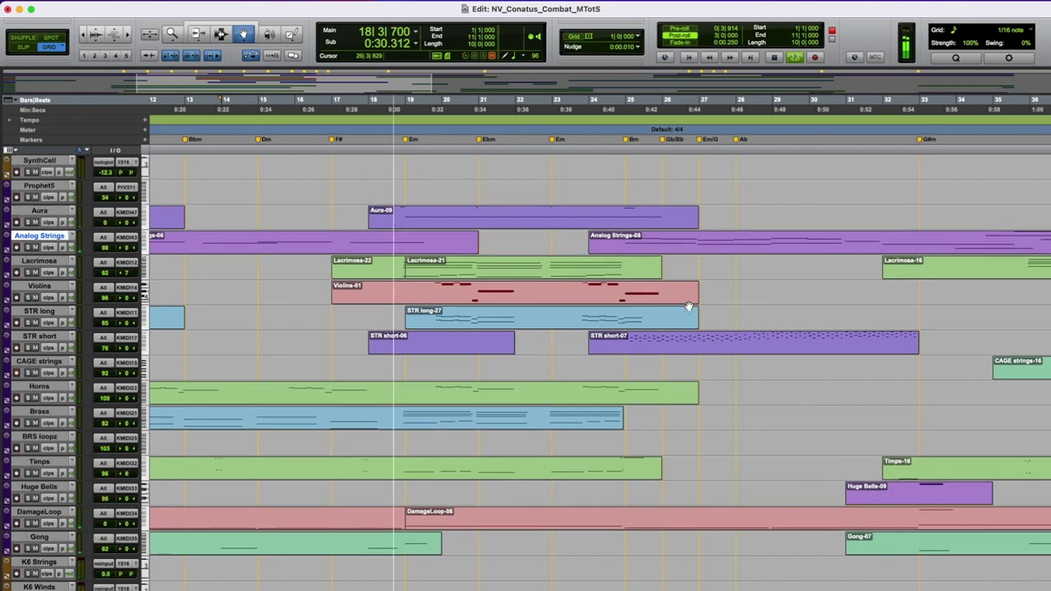
{"action": "left_click", "coordinate": [496, 277]}
{"action": "double_click", "coordinate": [496, 277]}
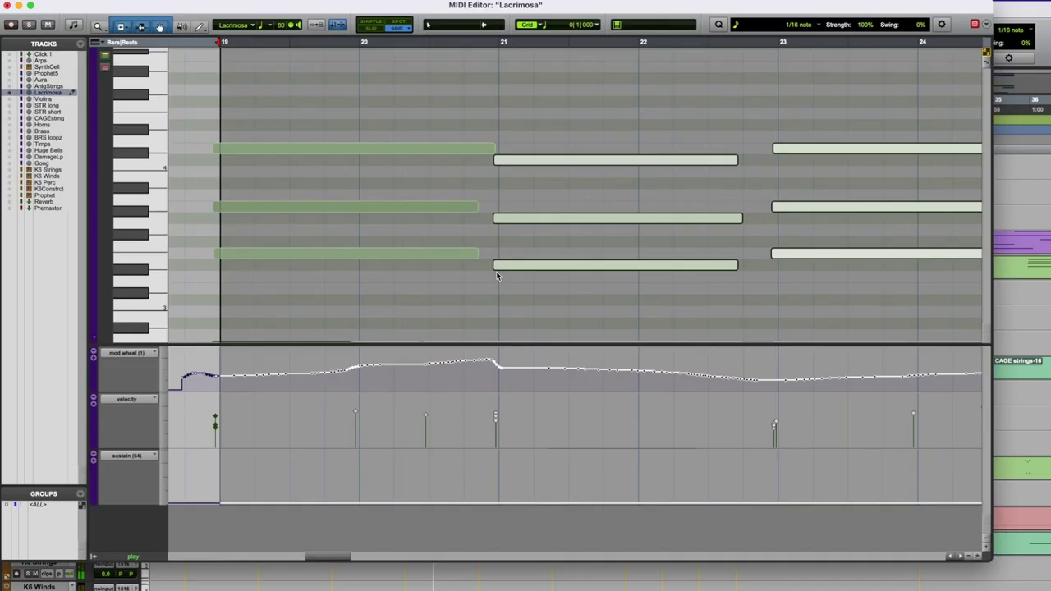
{"action": "scroll", "coordinate": [760, 120], "scroll_direction": "right", "scroll_amount": 3}
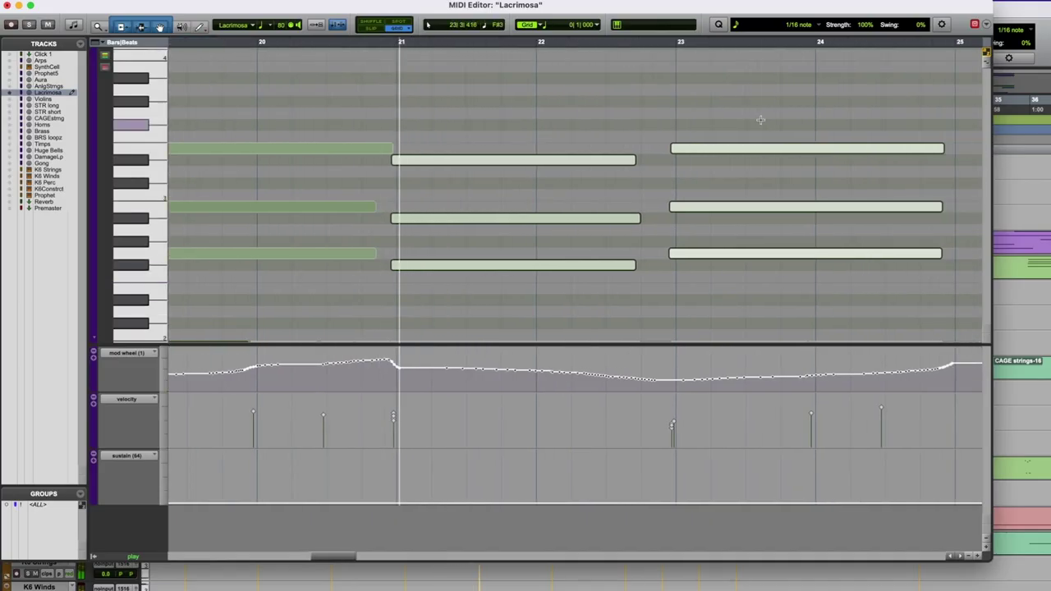
{"action": "scroll", "coordinate": [760, 120], "scroll_direction": "right", "scroll_amount": 5}
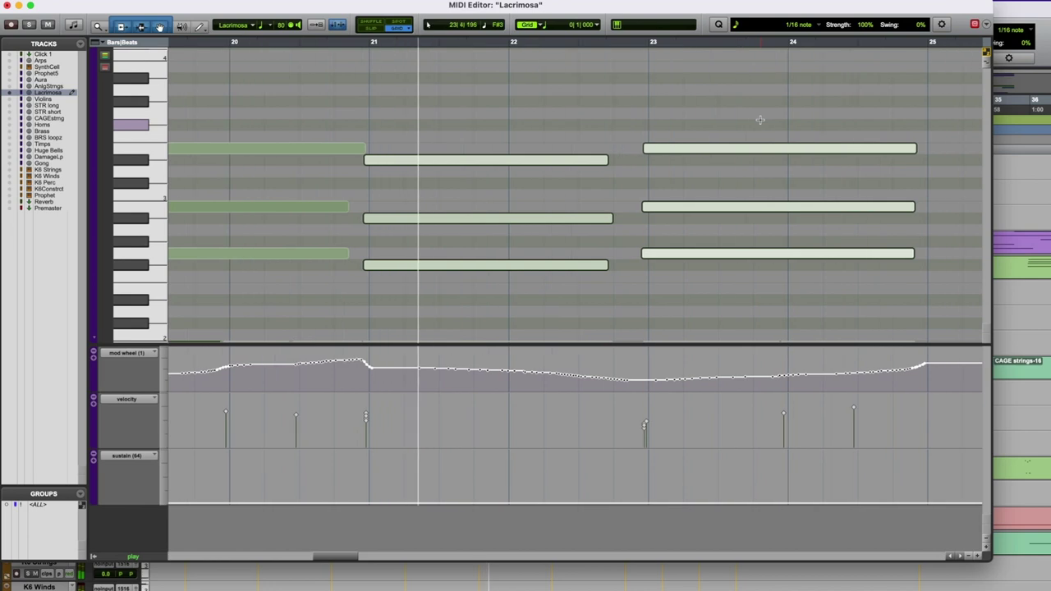
{"action": "left_click", "coordinate": [5, 6]}
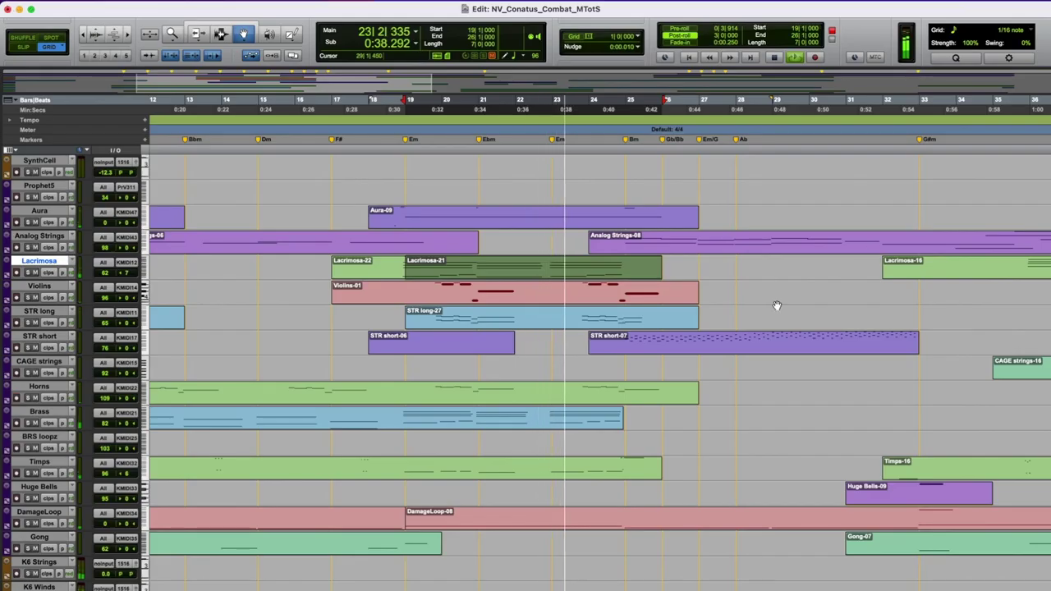
Step: Open the STR short-07 clip in the MIDI Editor, examine its short-note pattern up to bar 33, and close the editor
{"action": "scroll", "coordinate": [229, 310], "scroll_direction": "up", "scroll_amount": 2}
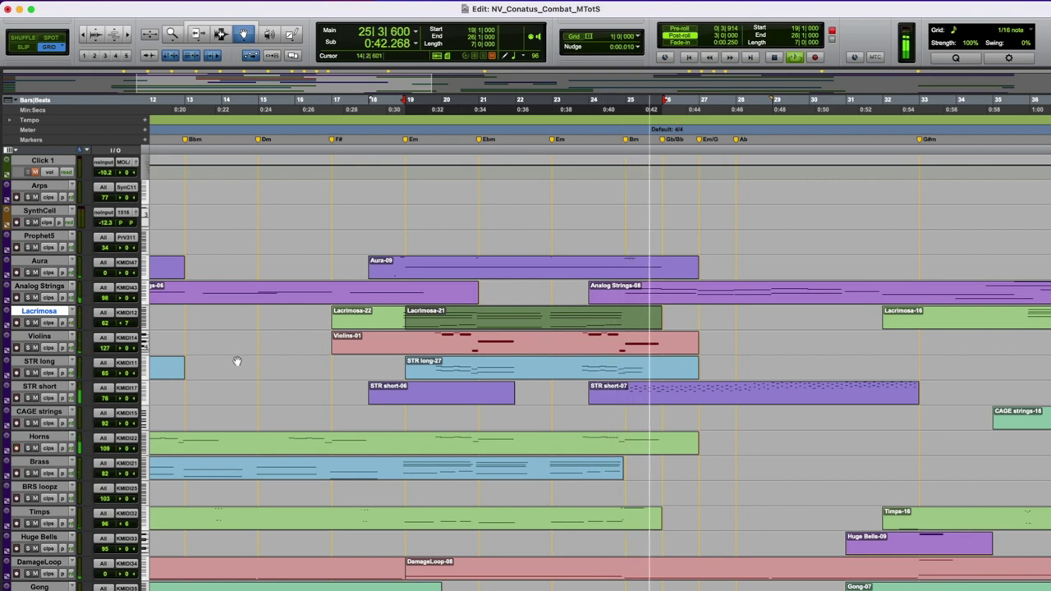
{"action": "scroll", "coordinate": [236, 361], "scroll_direction": "down", "scroll_amount": 3}
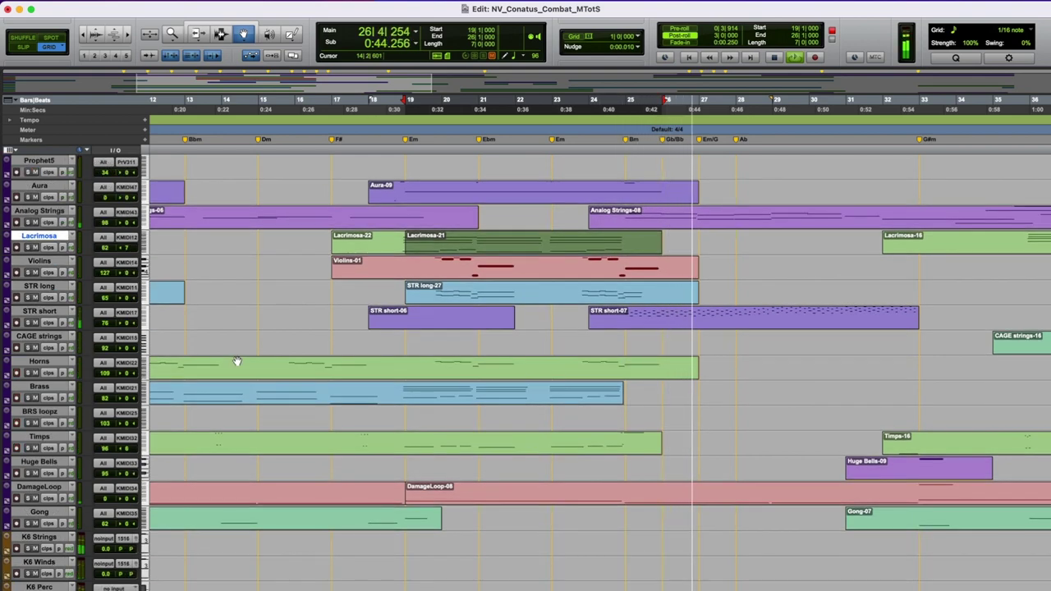
{"action": "scroll", "coordinate": [872, 394], "scroll_direction": "right", "scroll_amount": 5}
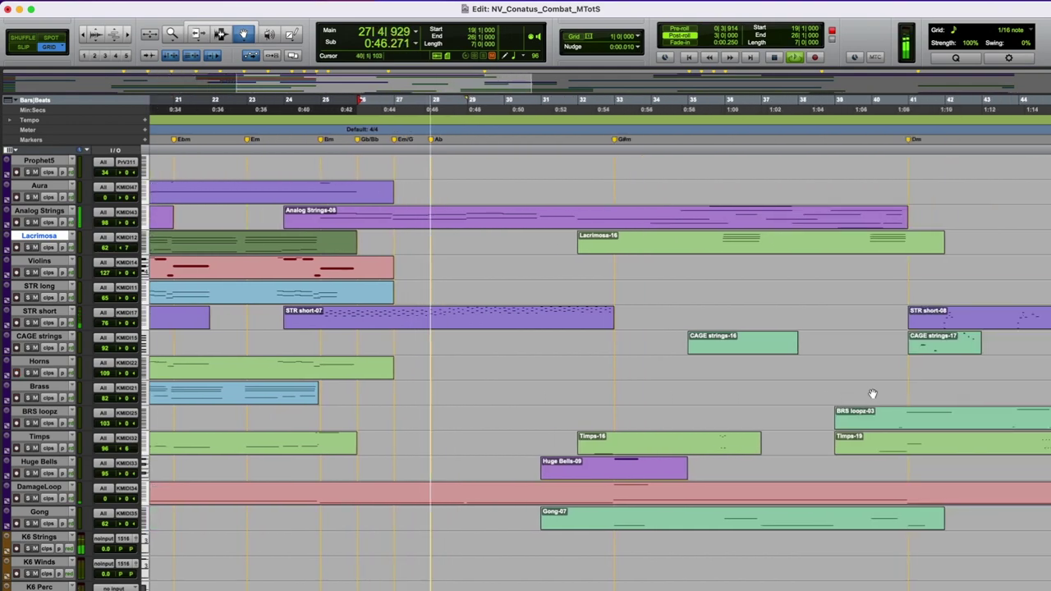
{"action": "double_click", "coordinate": [469, 321]}
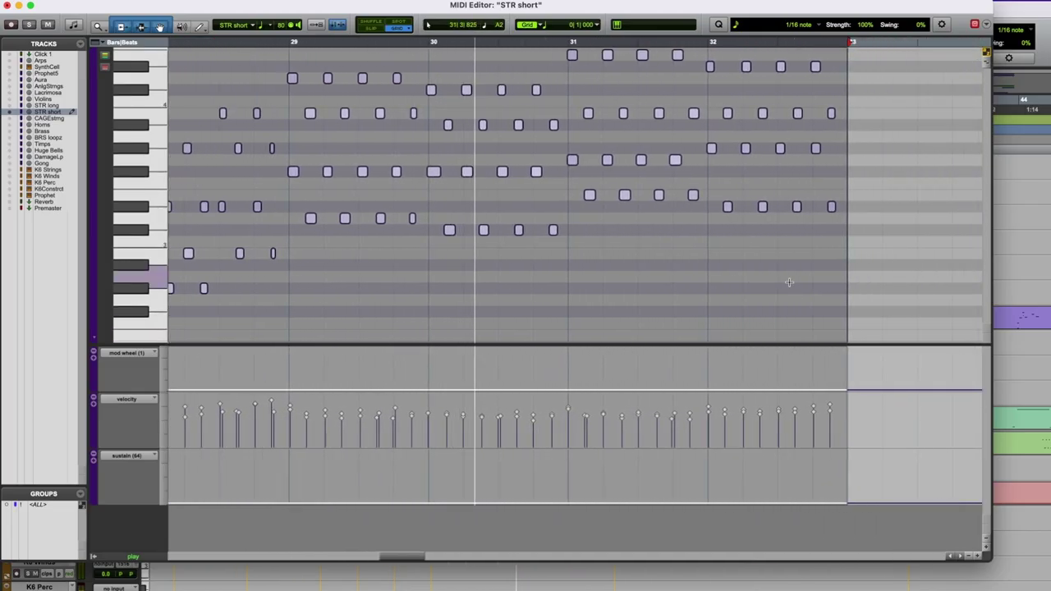
{"action": "scroll", "coordinate": [788, 281], "scroll_direction": "up", "scroll_amount": 3}
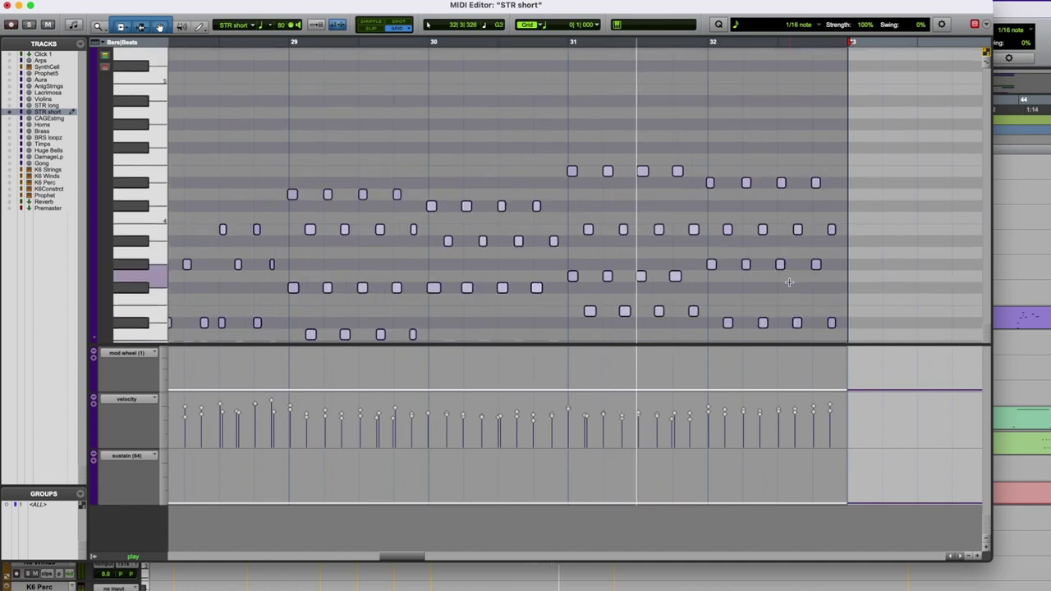
{"action": "left_click", "coordinate": [6, 6]}
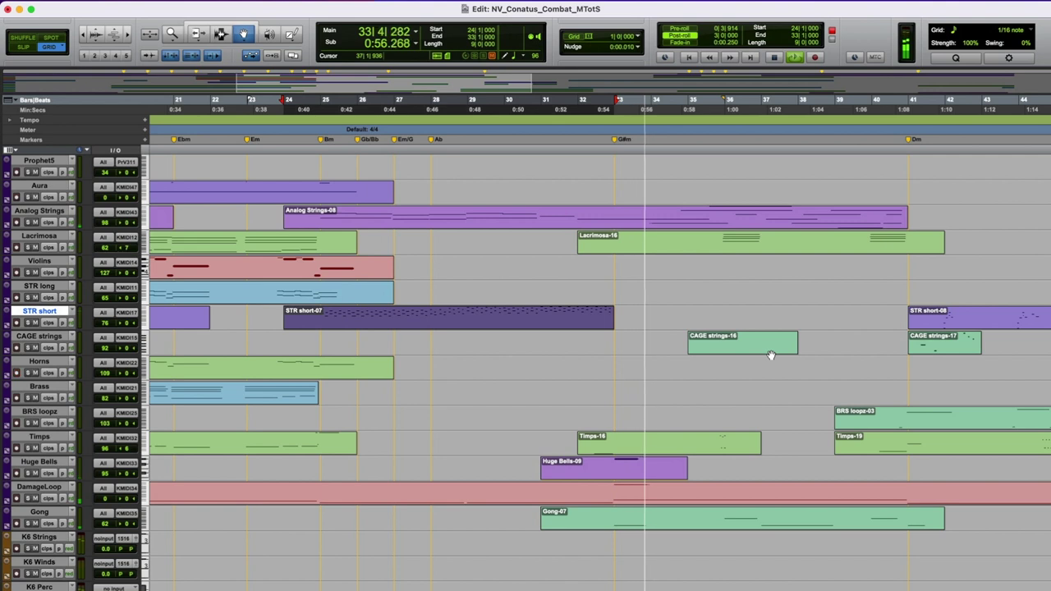
Step: Open the CAGE strings-17 clip at bar 41 in the MIDI Editor, examine its notes, and close the editor
{"action": "scroll", "coordinate": [817, 340], "scroll_direction": "right", "scroll_amount": 5}
{"action": "scroll", "coordinate": [817, 340], "scroll_direction": "down", "scroll_amount": 1}
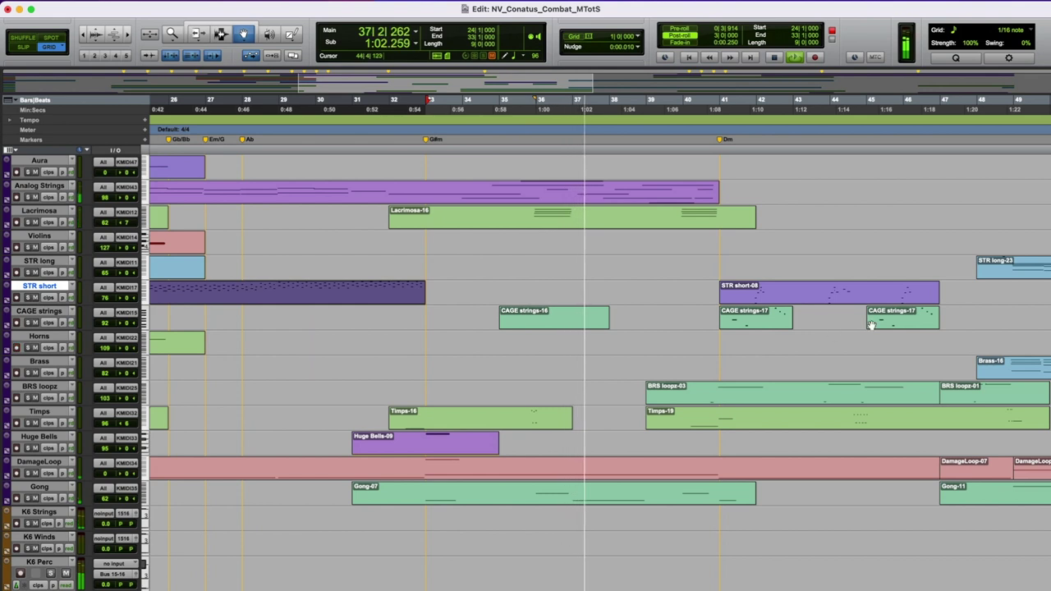
{"action": "scroll", "coordinate": [922, 250], "scroll_direction": "right", "scroll_amount": 3}
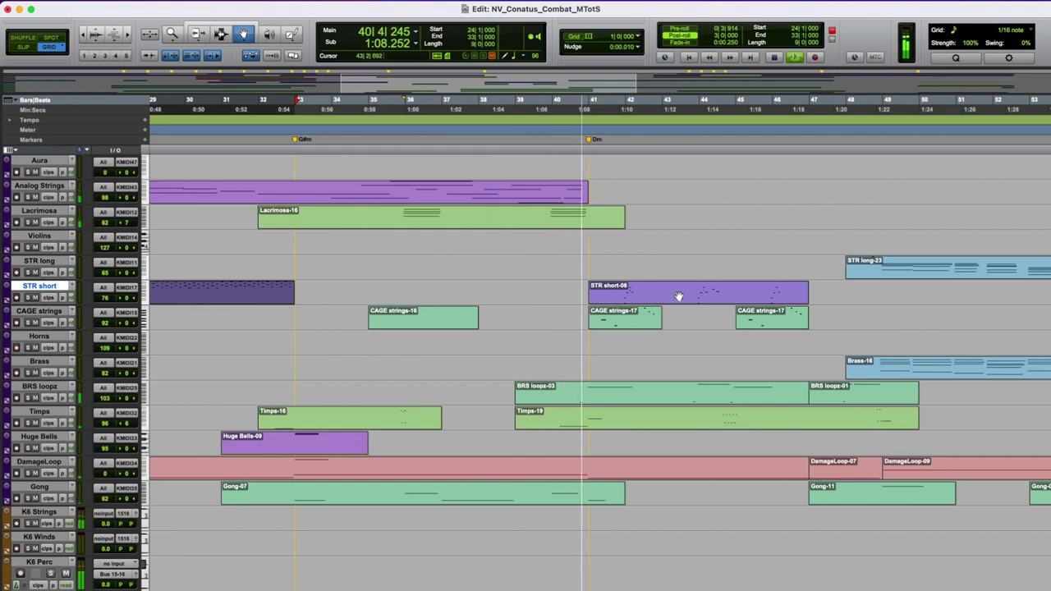
{"action": "double_click", "coordinate": [639, 319]}
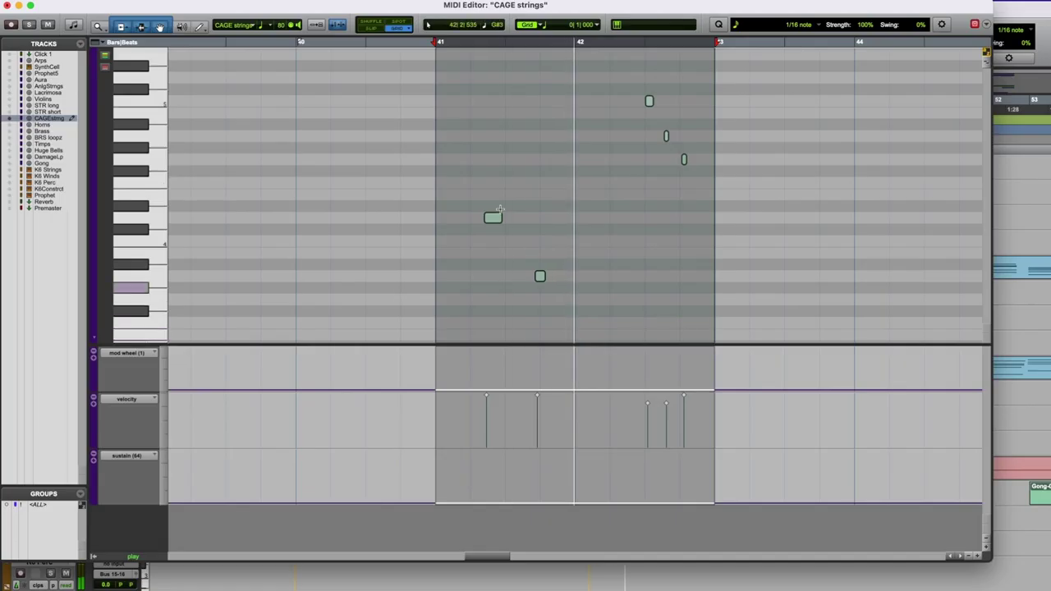
{"action": "left_click", "coordinate": [7, 5]}
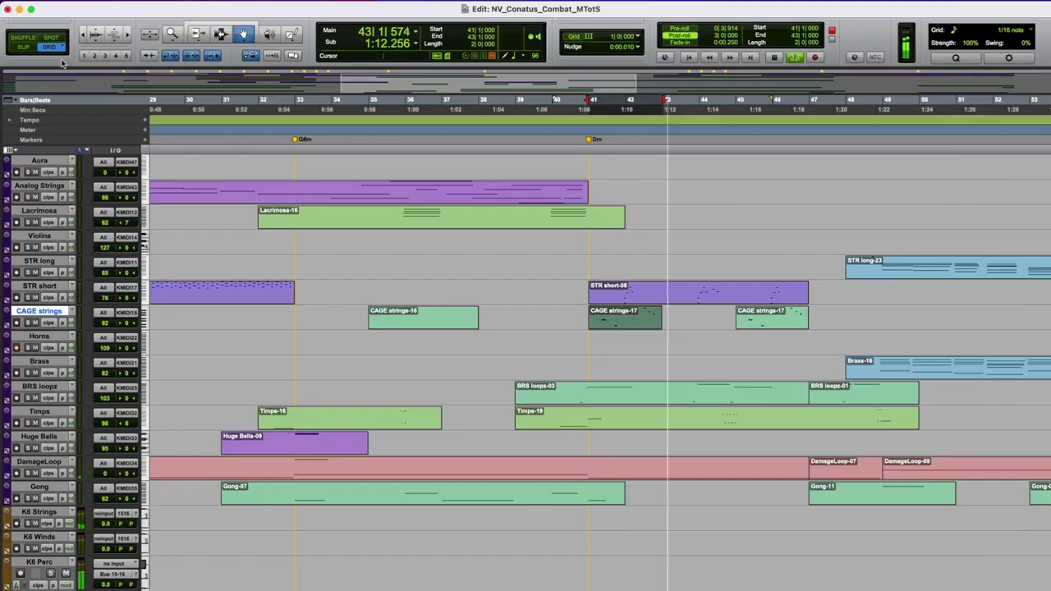
Step: Open the STR short-08 clip in the MIDI Editor, examine its notes up to bar 47, and close the editor
{"action": "double_click", "coordinate": [711, 287]}
{"action": "scroll", "coordinate": [722, 284], "scroll_direction": "right", "scroll_amount": 3}
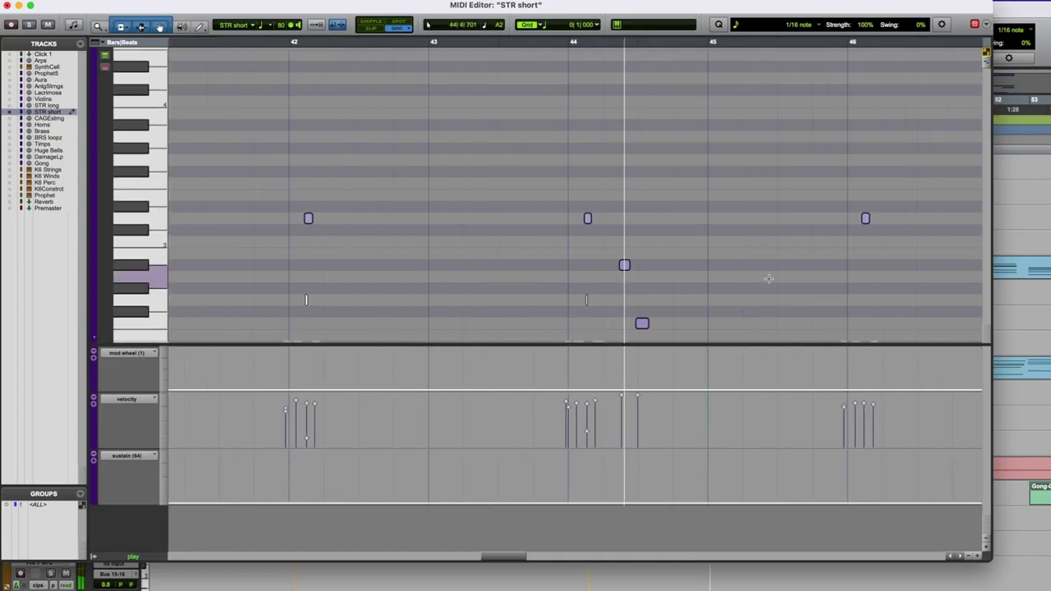
{"action": "scroll", "coordinate": [767, 277], "scroll_direction": "down", "scroll_amount": 3}
{"action": "scroll", "coordinate": [768, 278], "scroll_direction": "right", "scroll_amount": 5}
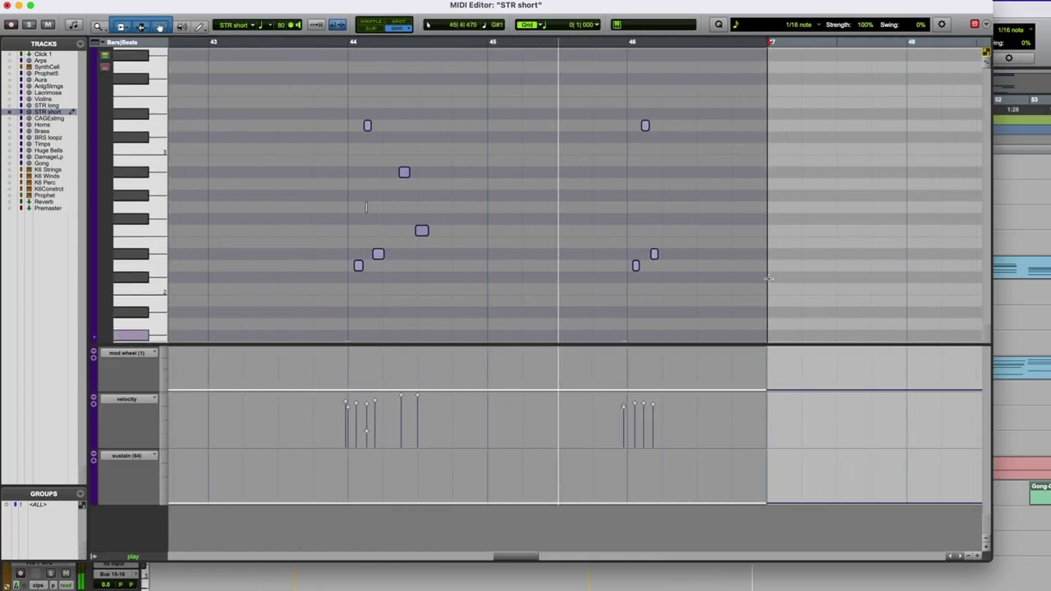
{"action": "left_click", "coordinate": [6, 6]}
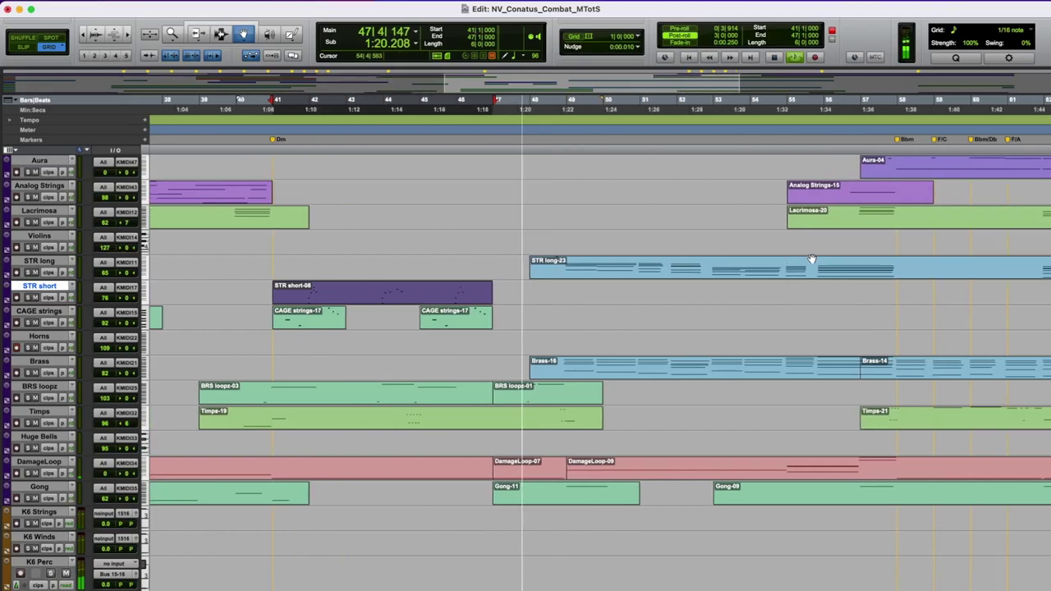
Step: Open the Brass-16 clip in the MIDI Editor and enlarge the note area so the low brass notes fit
{"action": "double_click", "coordinate": [623, 371]}
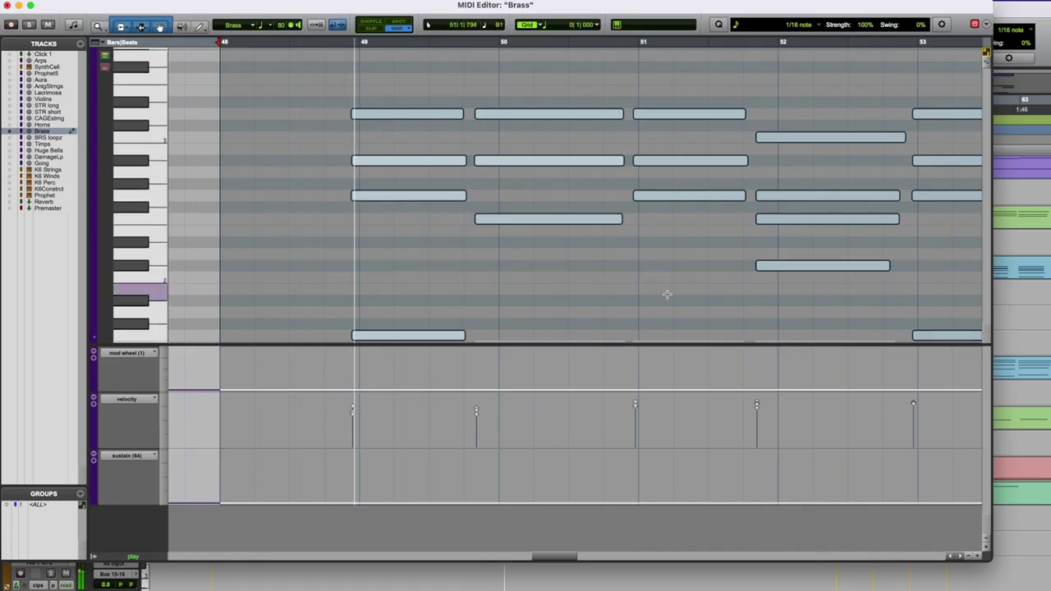
{"action": "scroll", "coordinate": [667, 294], "scroll_direction": "right", "scroll_amount": 5}
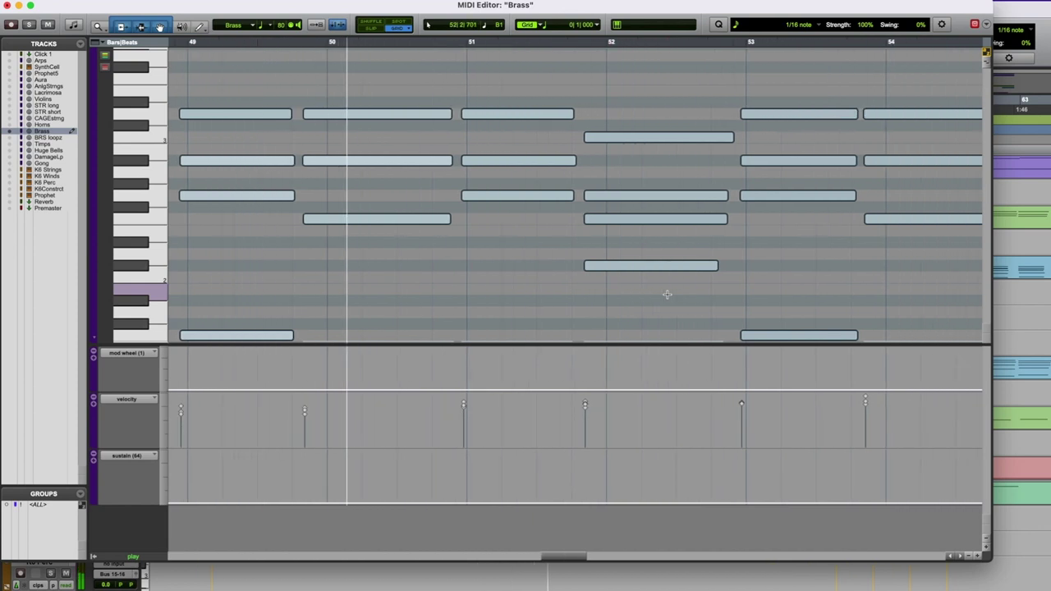
{"action": "scroll", "coordinate": [667, 294], "scroll_direction": "down", "scroll_amount": 3}
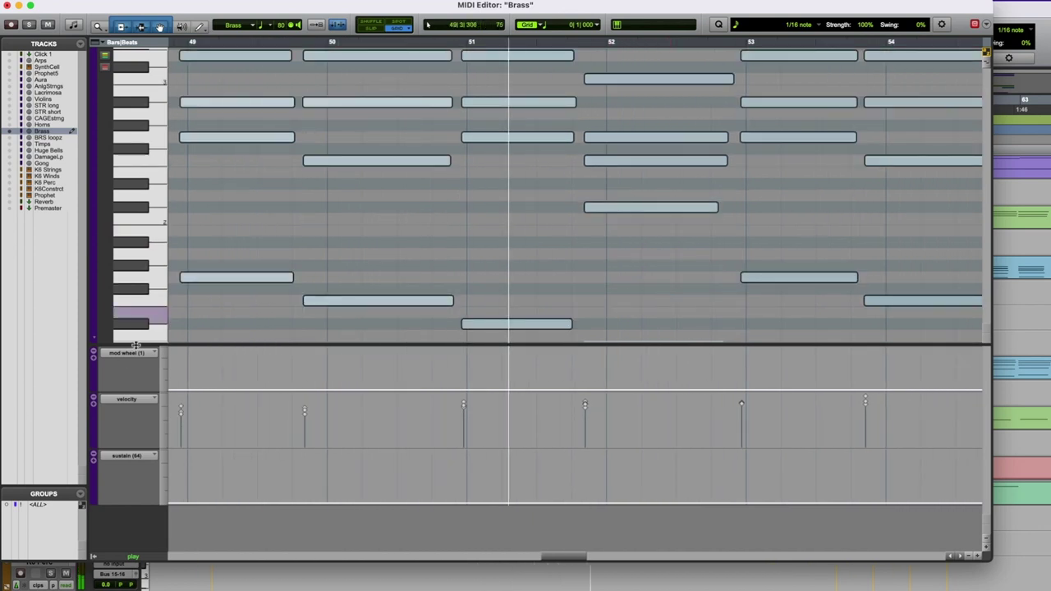
{"action": "left_click_drag", "start_coordinate": [135, 345], "coordinate": [135, 457]}
Step: Examine the Brass chords from bar 50 through the start of the following clip at bar 57, and close the MIDI Editor
{"action": "scroll", "coordinate": [654, 346], "scroll_direction": "right", "scroll_amount": 3}
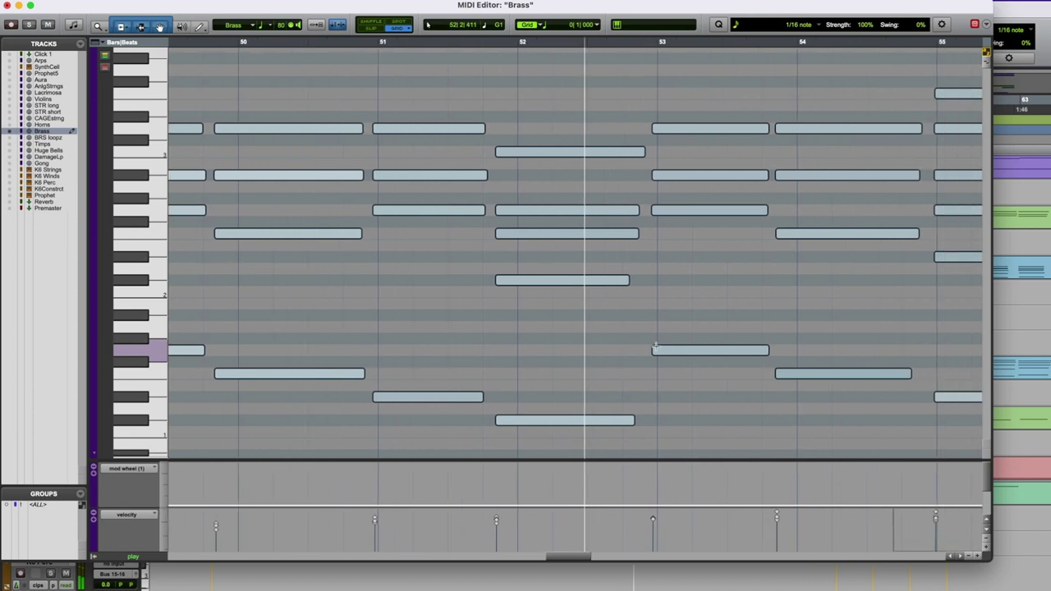
{"action": "scroll", "coordinate": [654, 346], "scroll_direction": "right", "scroll_amount": 4}
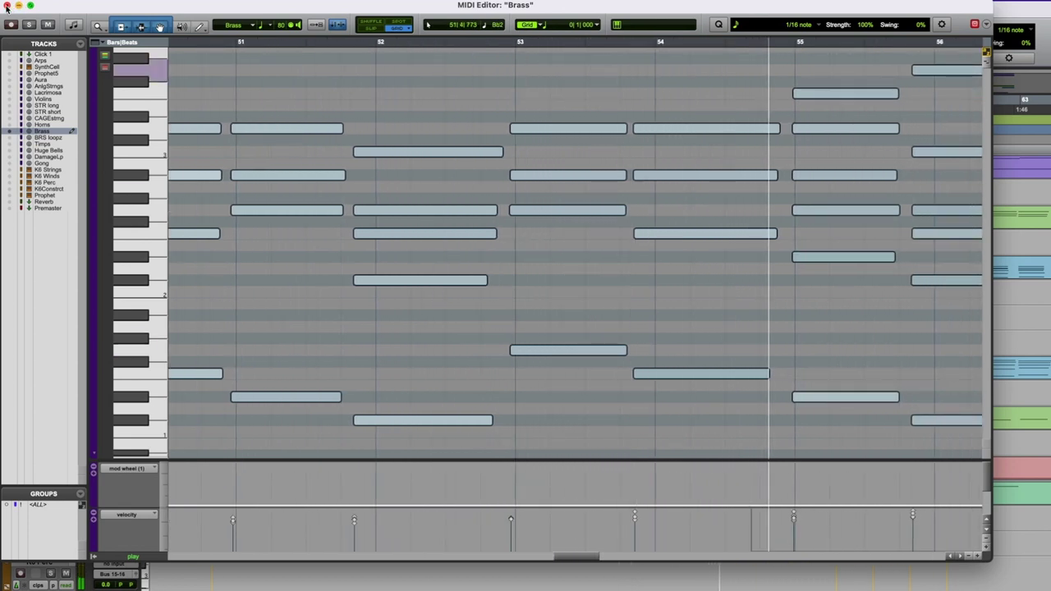
{"action": "scroll", "coordinate": [632, 234], "scroll_direction": "right", "scroll_amount": 5}
{"action": "scroll", "coordinate": [632, 233], "scroll_direction": "right", "scroll_amount": 12}
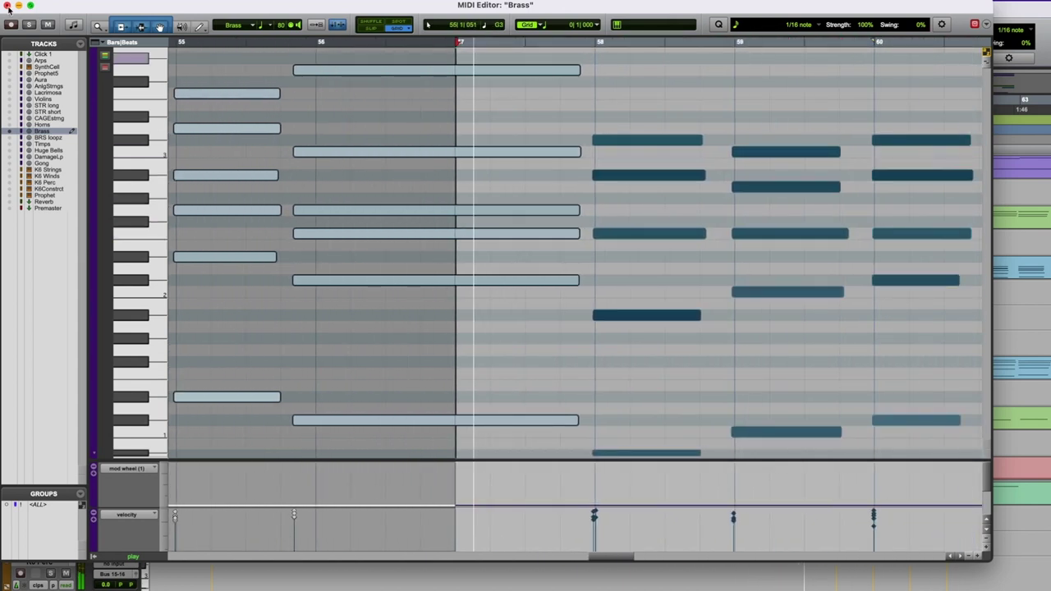
{"action": "left_click", "coordinate": [8, 5]}
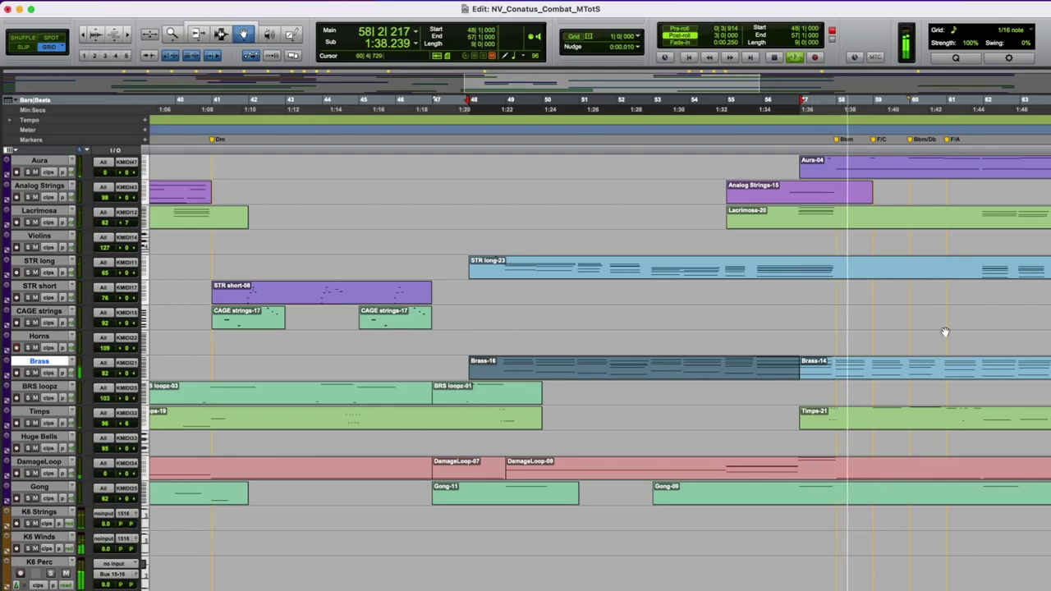
Step: Open the Timps-21 clip in the MIDI Editor, examine its notes up to bar 70, and close the editor
{"action": "scroll", "coordinate": [945, 331], "scroll_direction": "right", "scroll_amount": 12}
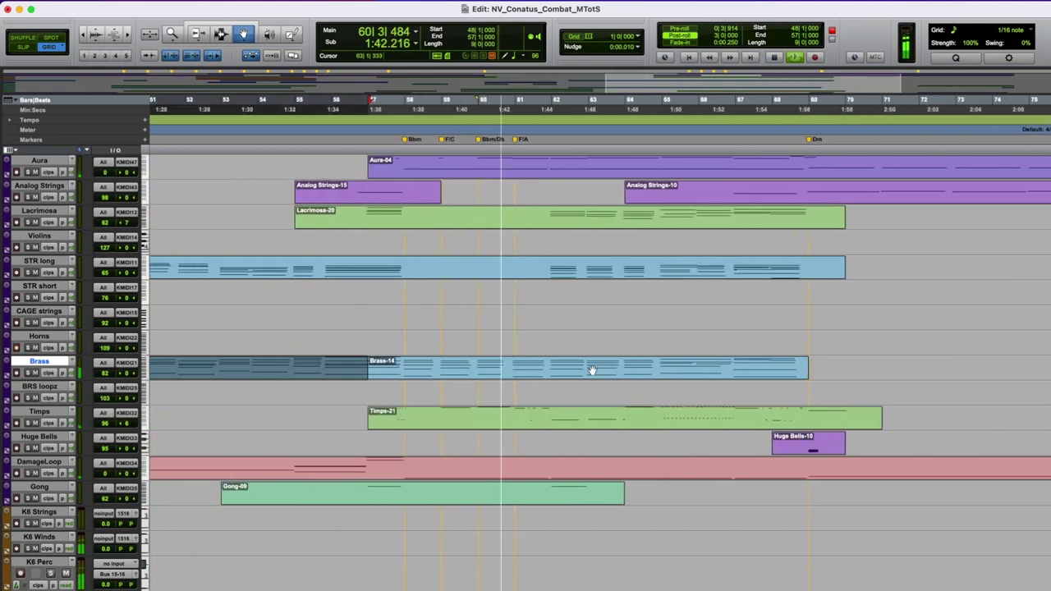
{"action": "left_click", "coordinate": [596, 421]}
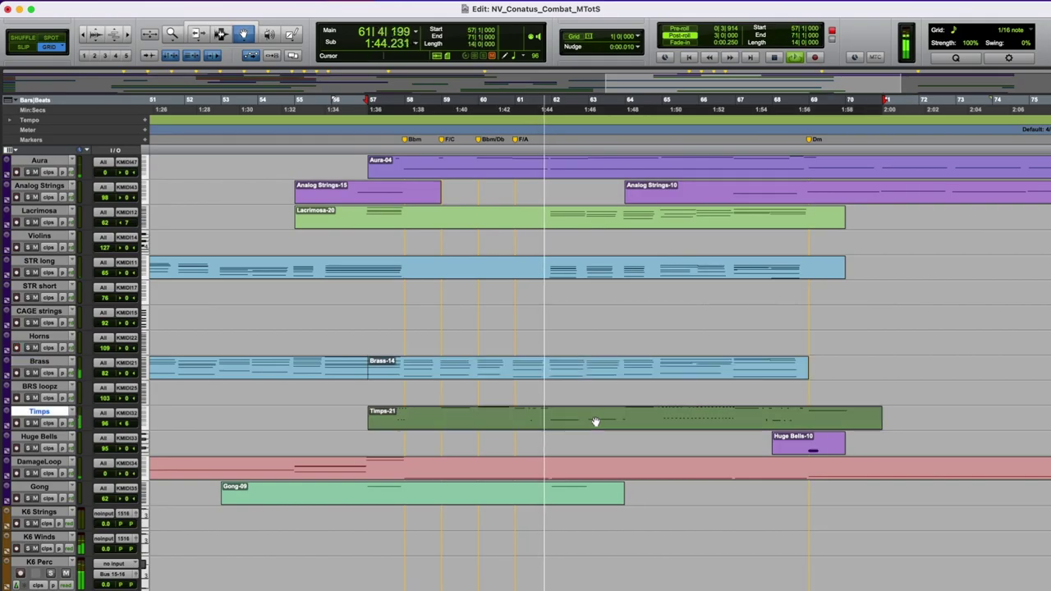
{"action": "double_click", "coordinate": [596, 421]}
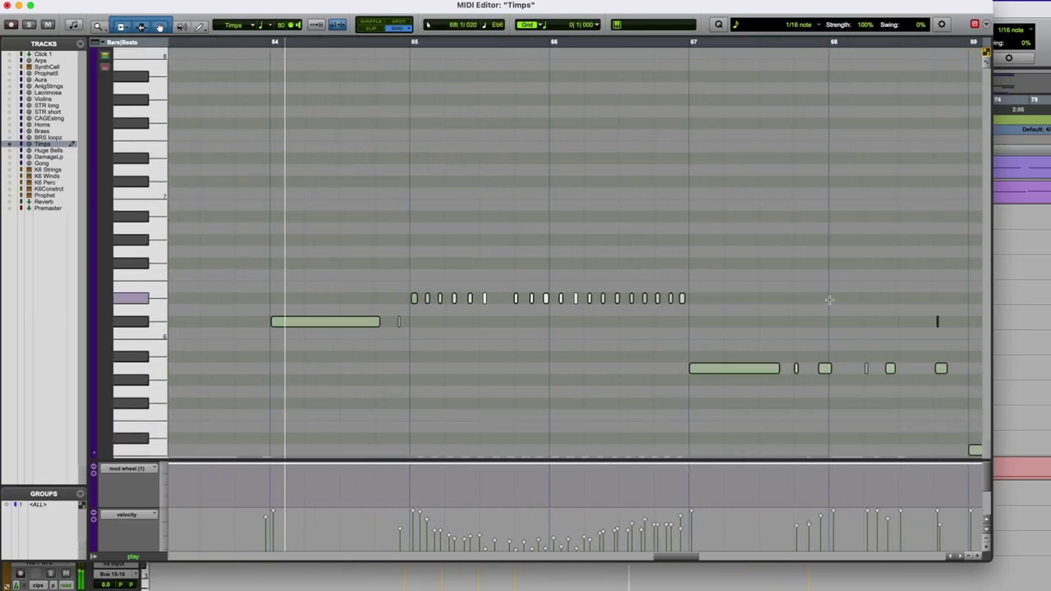
{"action": "scroll", "coordinate": [829, 300], "scroll_direction": "down", "scroll_amount": 4}
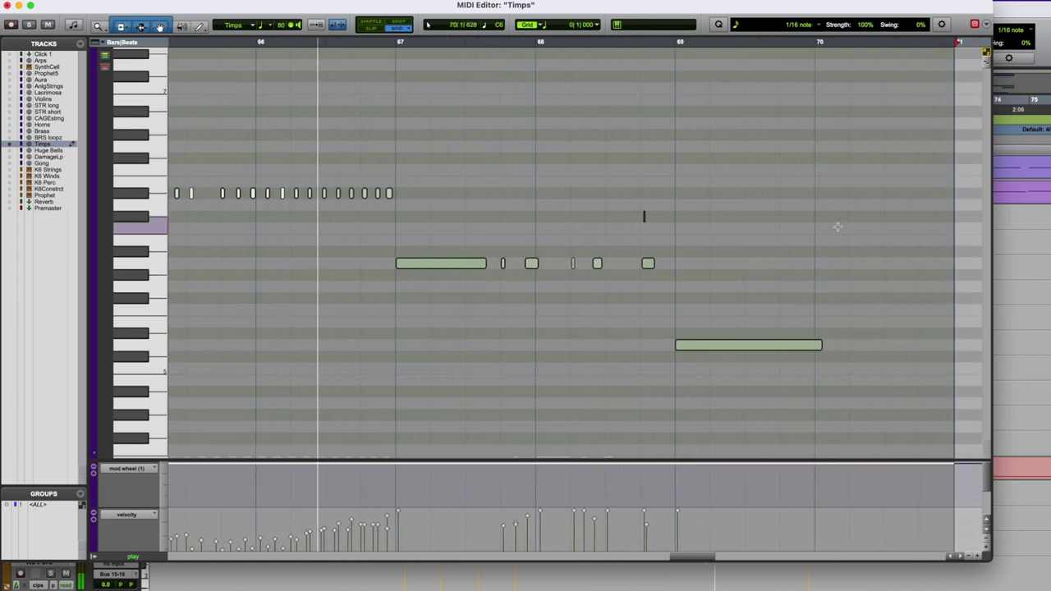
{"action": "left_click", "coordinate": [8, 5]}
{"action": "scroll", "coordinate": [936, 345], "scroll_direction": "right", "scroll_amount": 10}
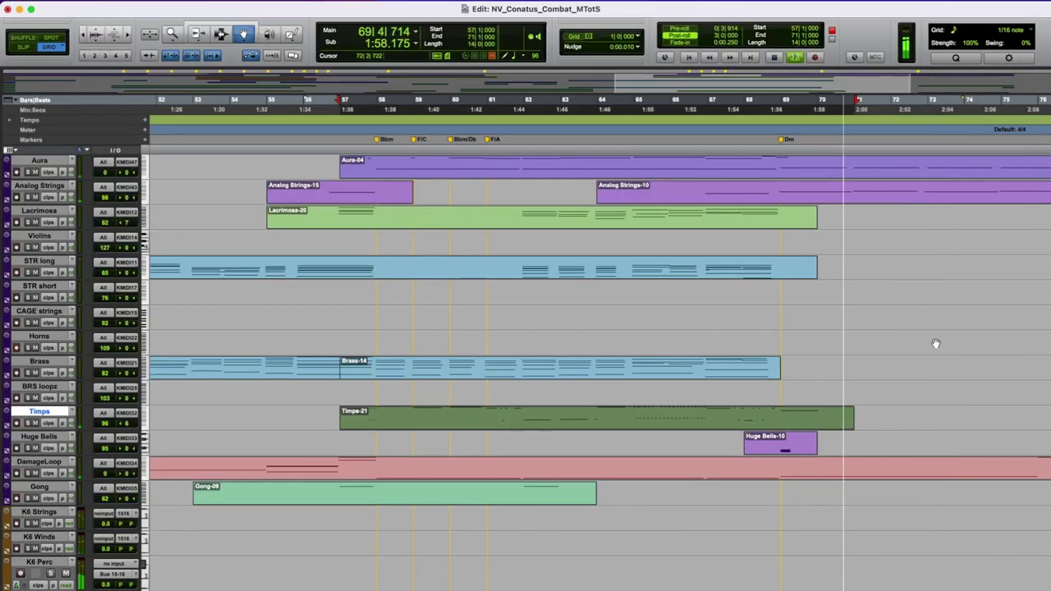
{"action": "scroll", "coordinate": [831, 289], "scroll_direction": "up", "scroll_amount": 1}
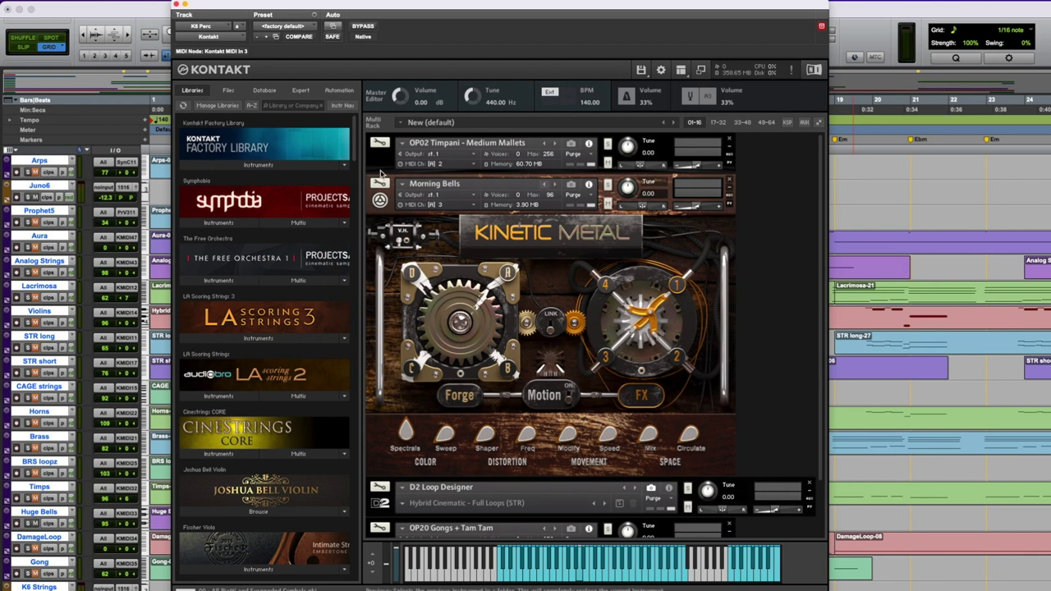
Step: Collapse the Morning Bells instrument in Kontakt, close the plug-in window, and play the Huge Bells part through bar 8
{"action": "left_click", "coordinate": [379, 198]}
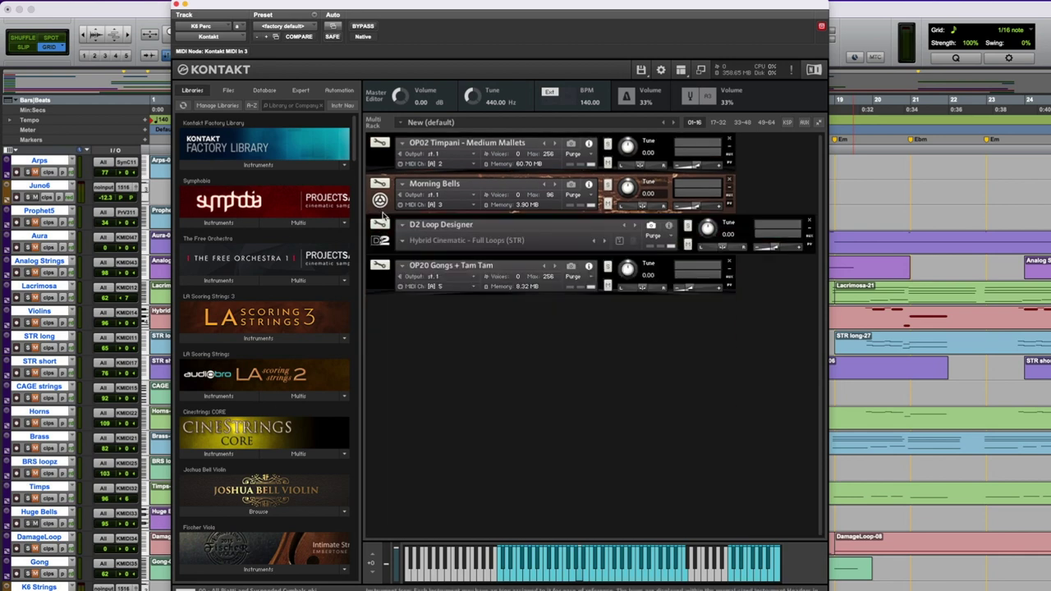
{"action": "key", "text": "super+w"}
{"action": "key", "text": "space"}
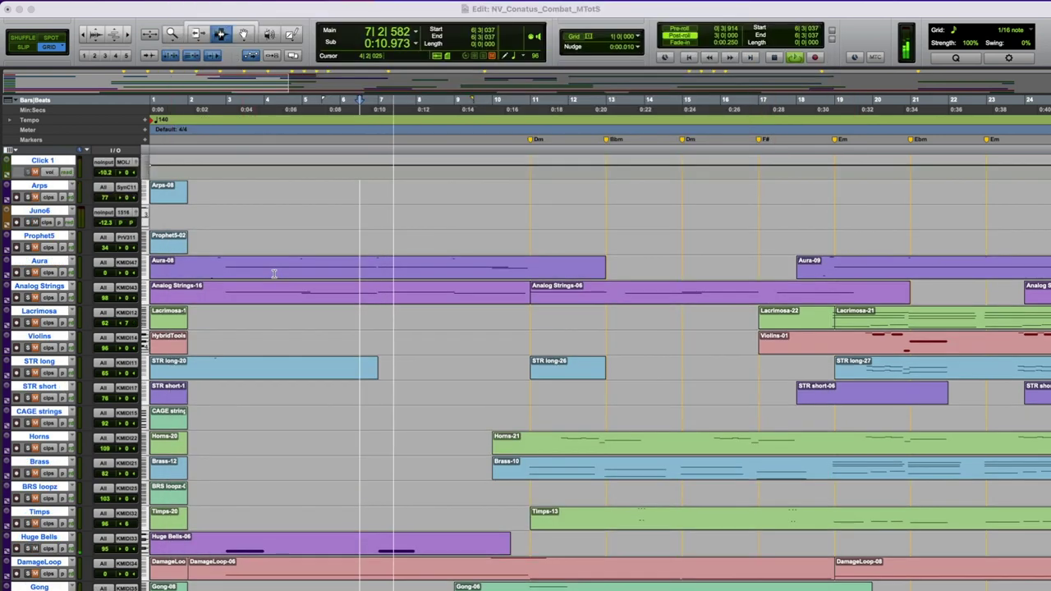
{"action": "scroll", "coordinate": [393, 353], "scroll_direction": "down", "scroll_amount": 5}
{"action": "key", "text": "space"}
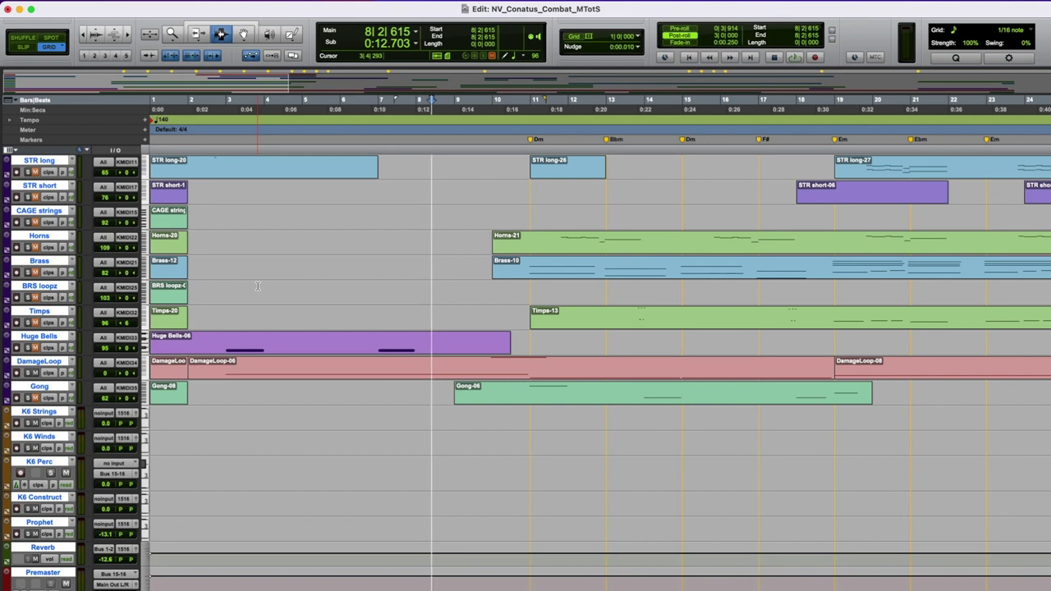
Step: Recall memory location 1, examine the D2 Loop Designer instrument in the K6 Perc Kontakt, and close the plug-in window
{"action": "key", "text": "KP_Decimal"}
{"action": "key", "text": "KP_1"}
{"action": "key", "text": "KP_Decimal"}
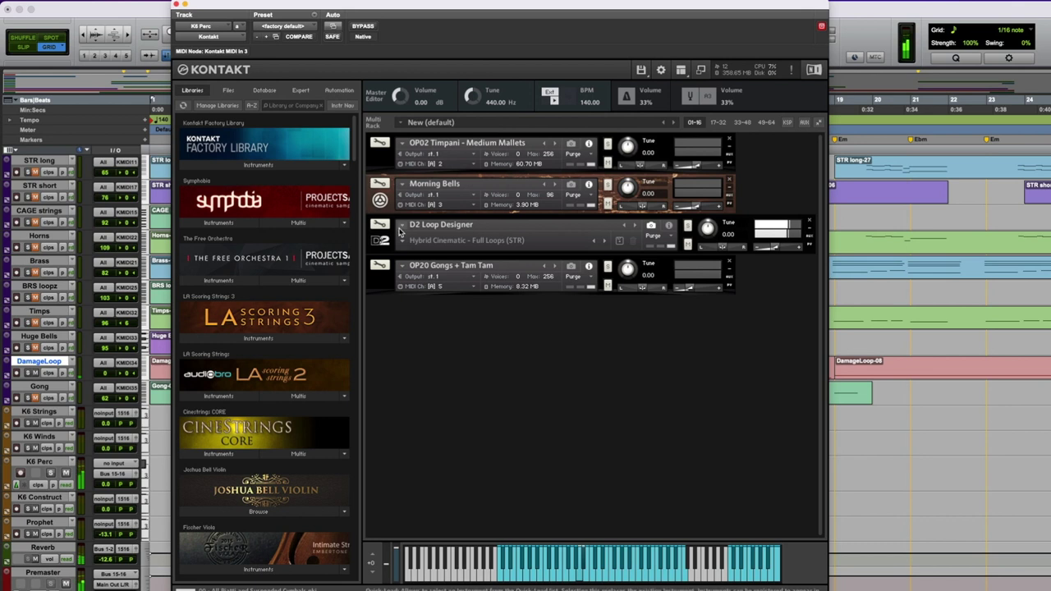
{"action": "left_click", "coordinate": [382, 243]}
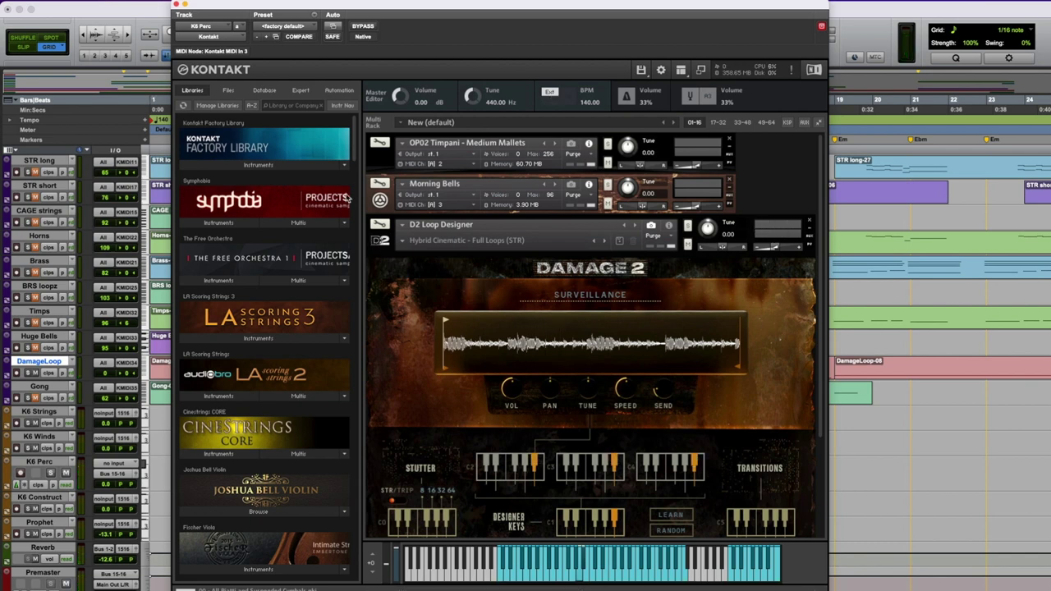
{"action": "left_click", "coordinate": [382, 242]}
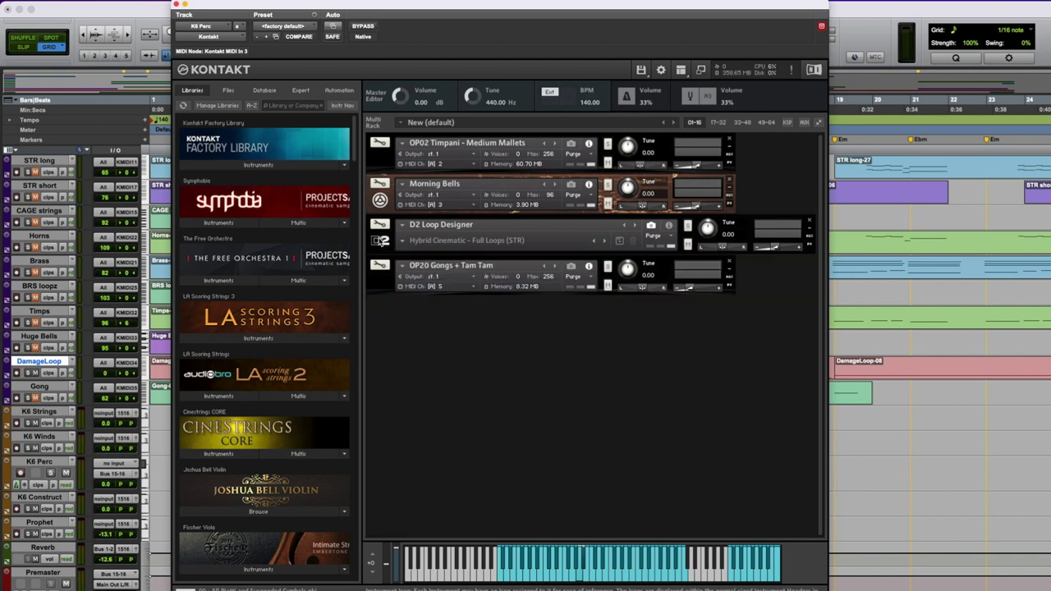
{"action": "left_click", "coordinate": [175, 5]}
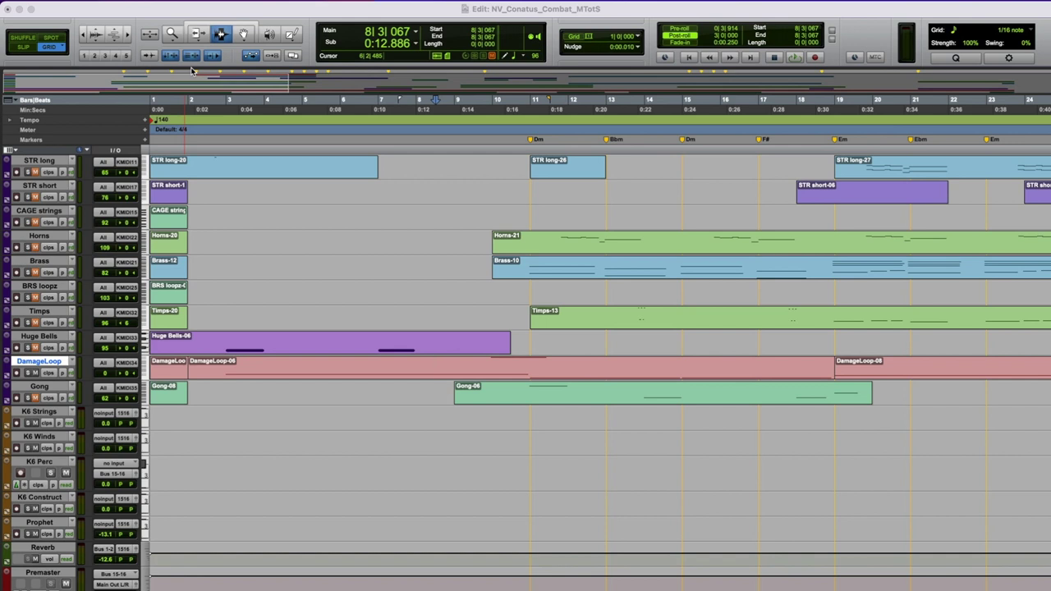
Step: Select the Analog Strings track, examine its Dark Lord preset in the K6 Construct Kontakt, and close the plug-in window
{"action": "left_click", "coordinate": [39, 277]}
{"action": "scroll", "coordinate": [489, 154], "scroll_direction": "up", "scroll_amount": 5}
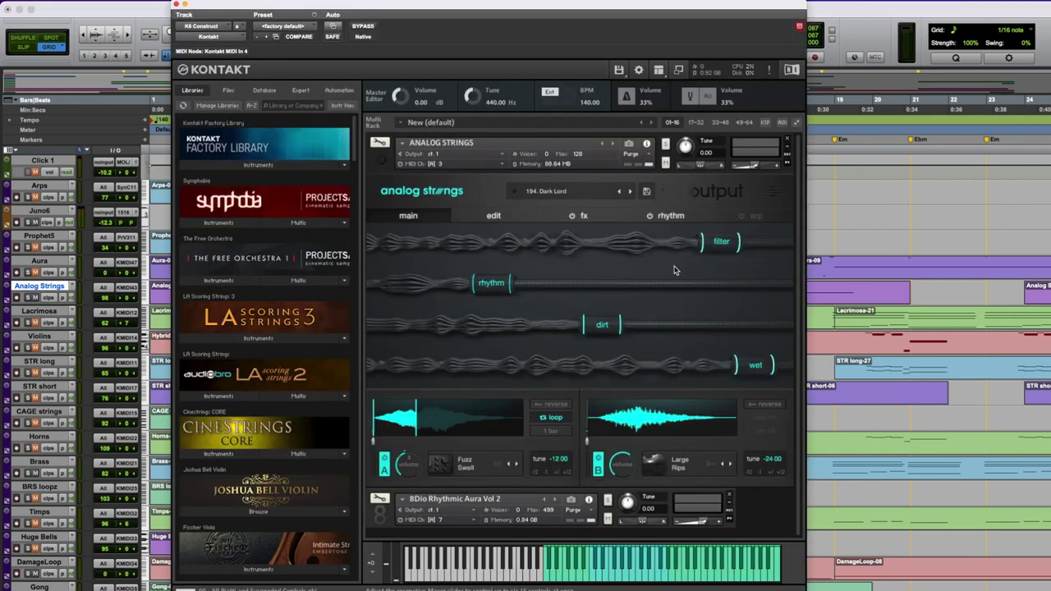
{"action": "key", "text": "super+w"}
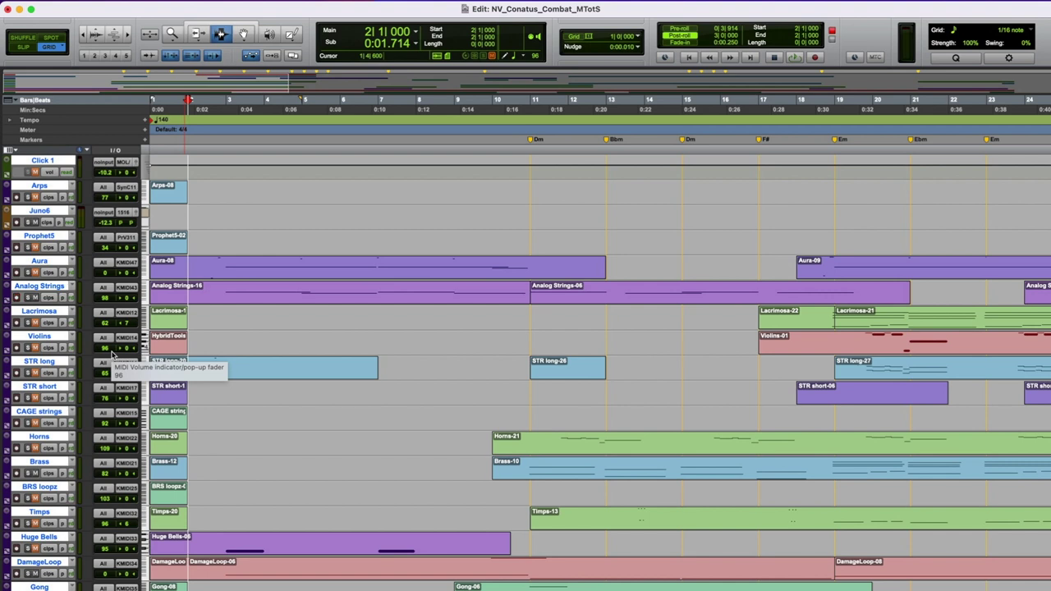
Step: Play the Analog Strings part from bar 1 and stop in bar 6
{"action": "key", "text": "space"}
{"action": "scroll", "coordinate": [373, 494], "scroll_direction": "down", "scroll_amount": 1}
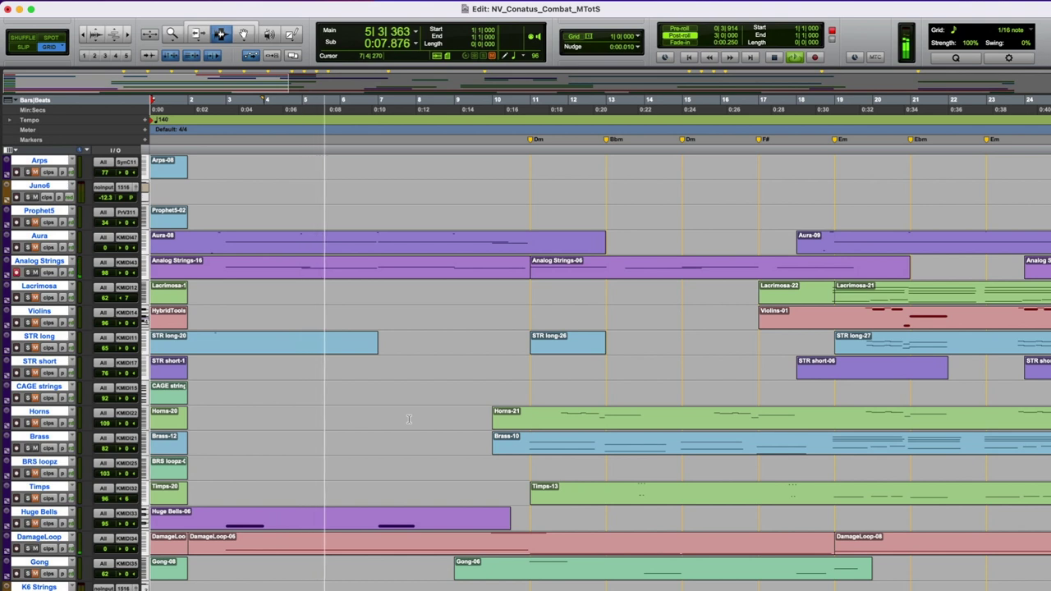
{"action": "key", "text": "space"}
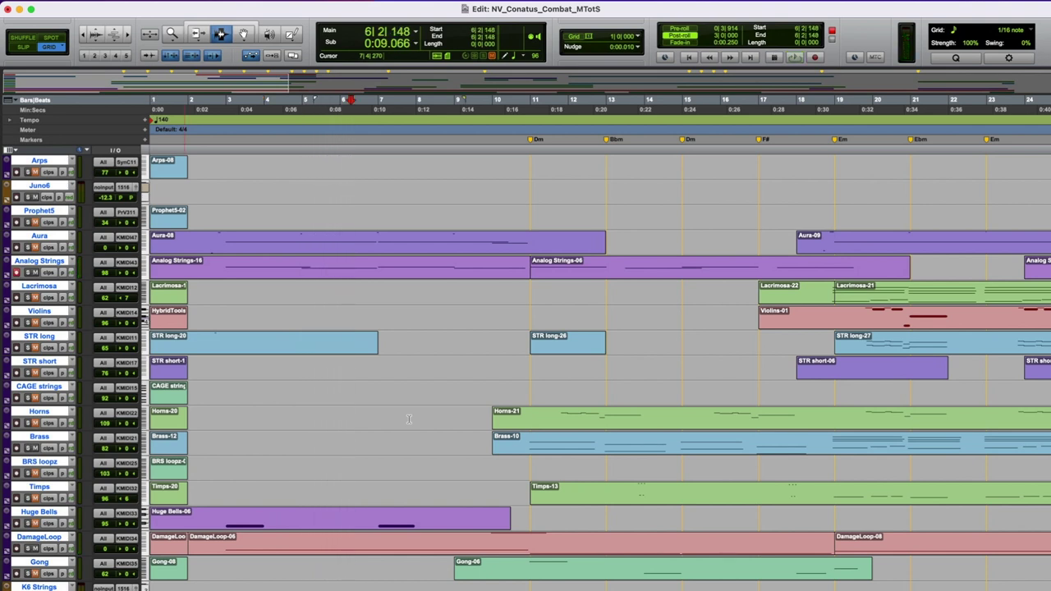
Step: Play the opening from bar 3 with Aura and Analog Strings together, and stop around bar 6
{"action": "scroll", "coordinate": [443, 400], "scroll_direction": "up", "scroll_amount": 1}
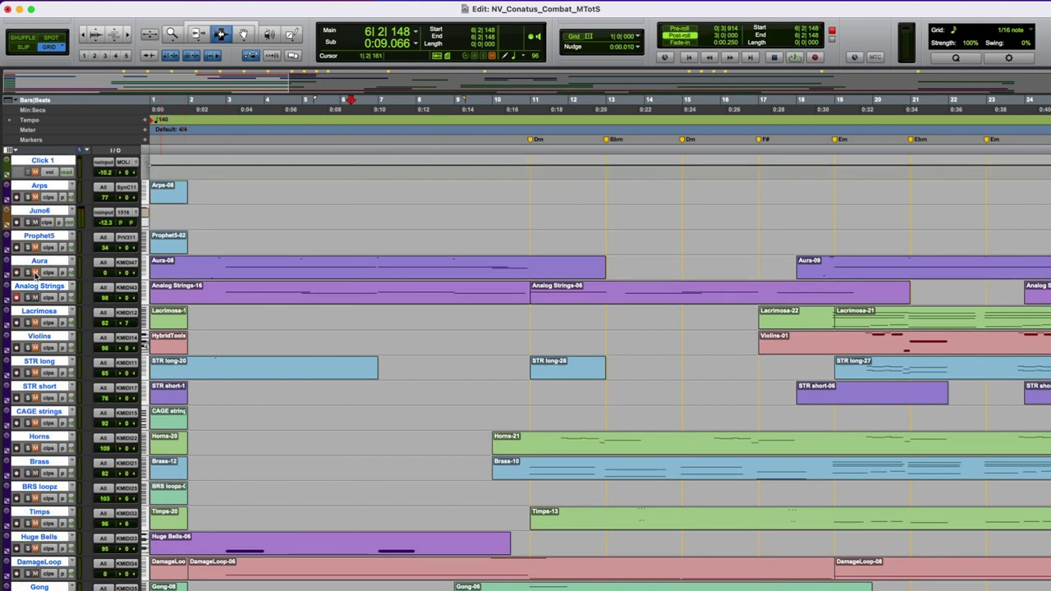
{"action": "left_click", "coordinate": [228, 161]}
{"action": "key", "text": "space"}
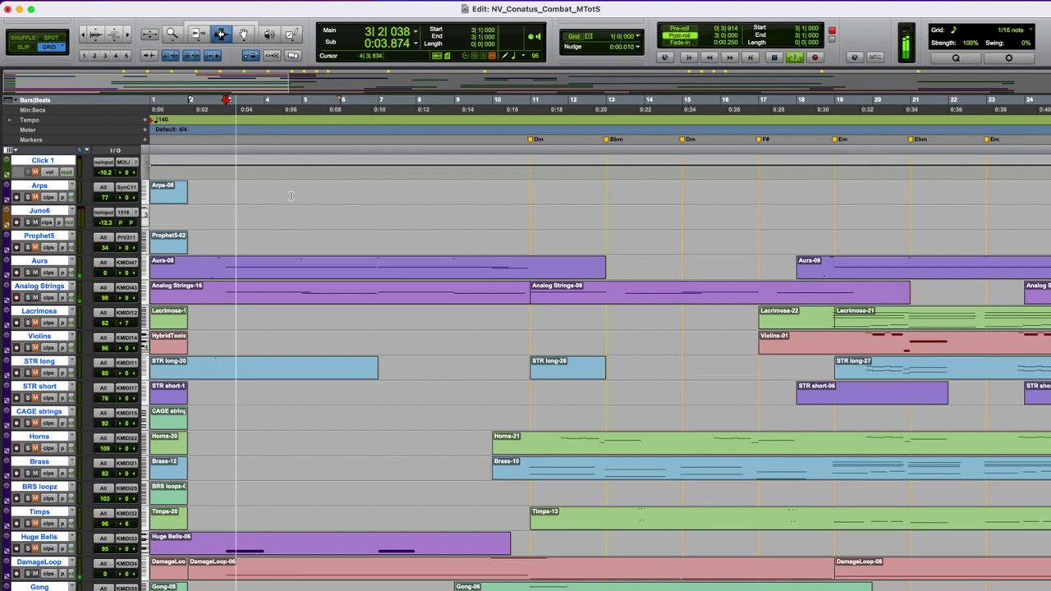
{"action": "scroll", "coordinate": [607, 231], "scroll_direction": "down", "scroll_amount": 4}
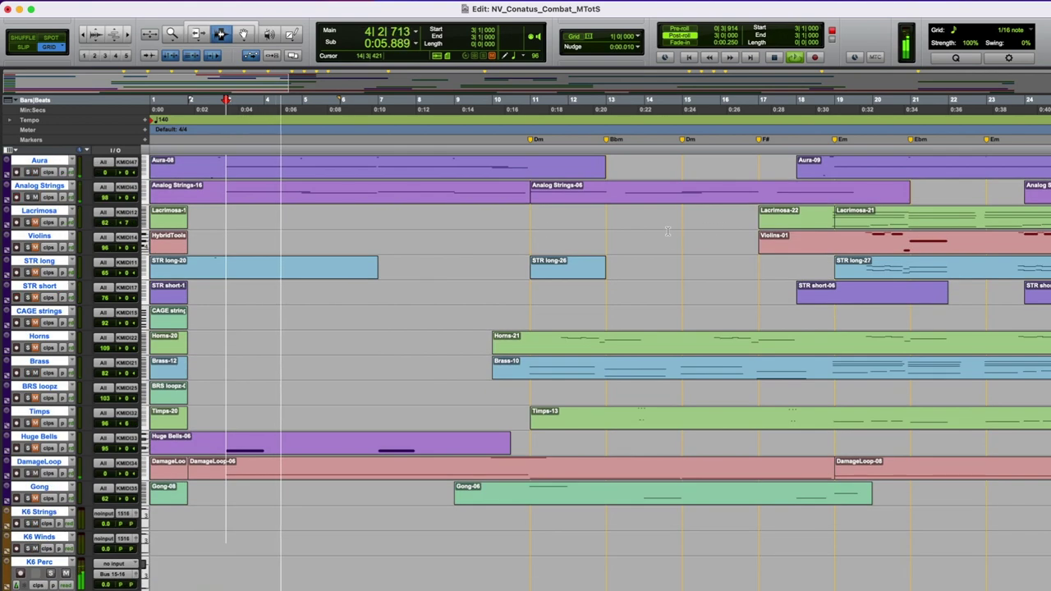
{"action": "scroll", "coordinate": [667, 230], "scroll_direction": "up", "scroll_amount": 1}
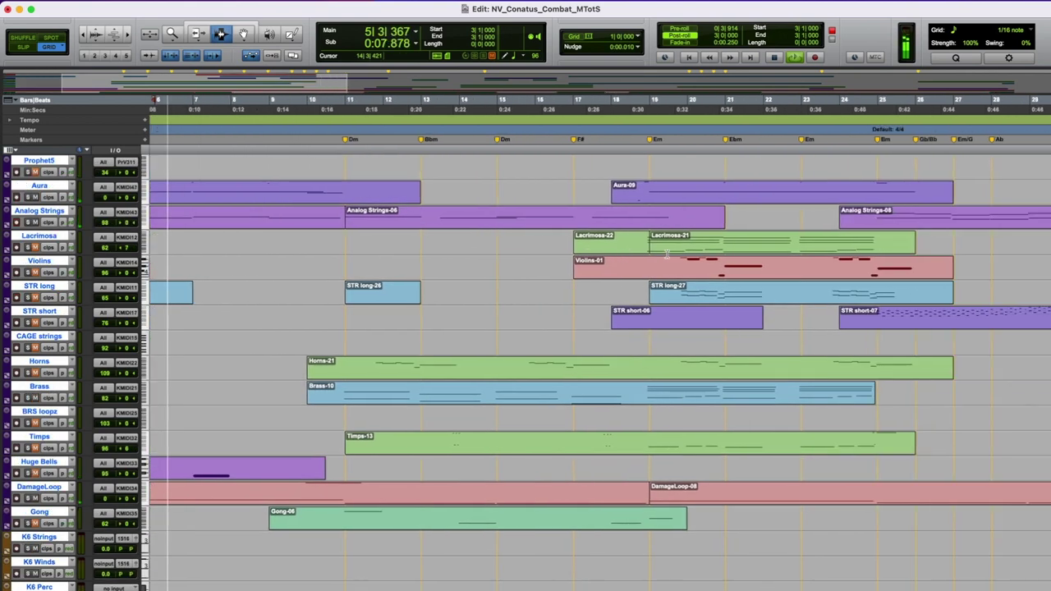
{"action": "key", "text": "space"}
Step: Play the Brass part from bar 10 and stop at bar 19
{"action": "left_click", "coordinate": [404, 371]}
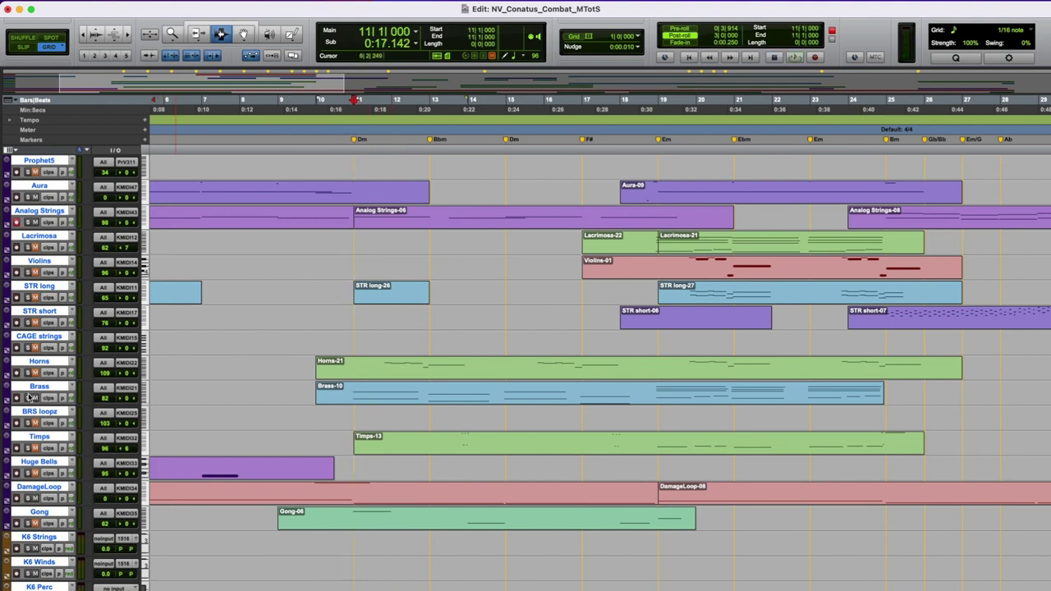
{"action": "left_click", "coordinate": [338, 156]}
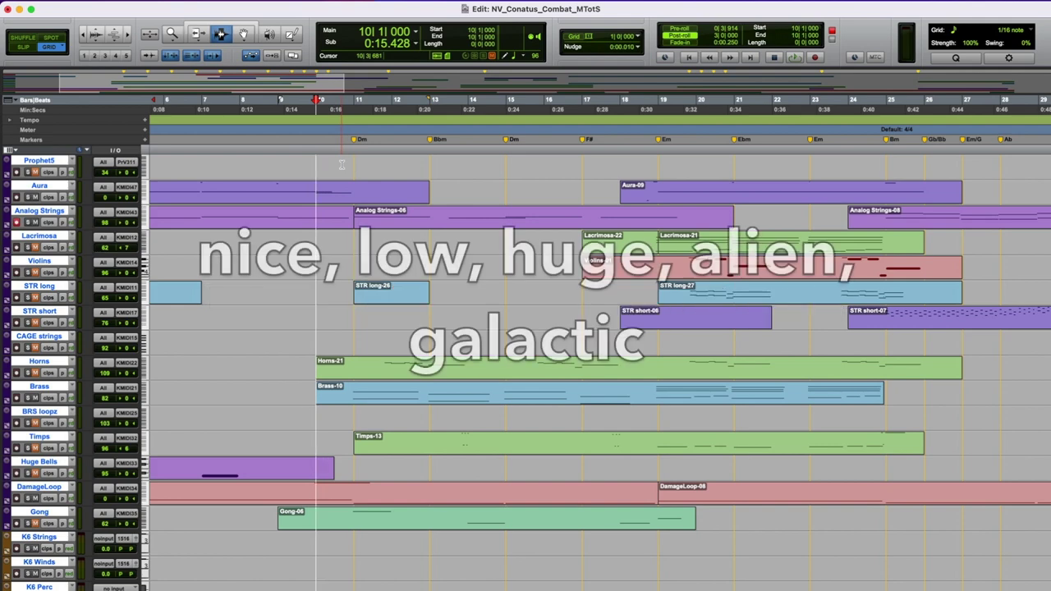
{"action": "key", "text": "space"}
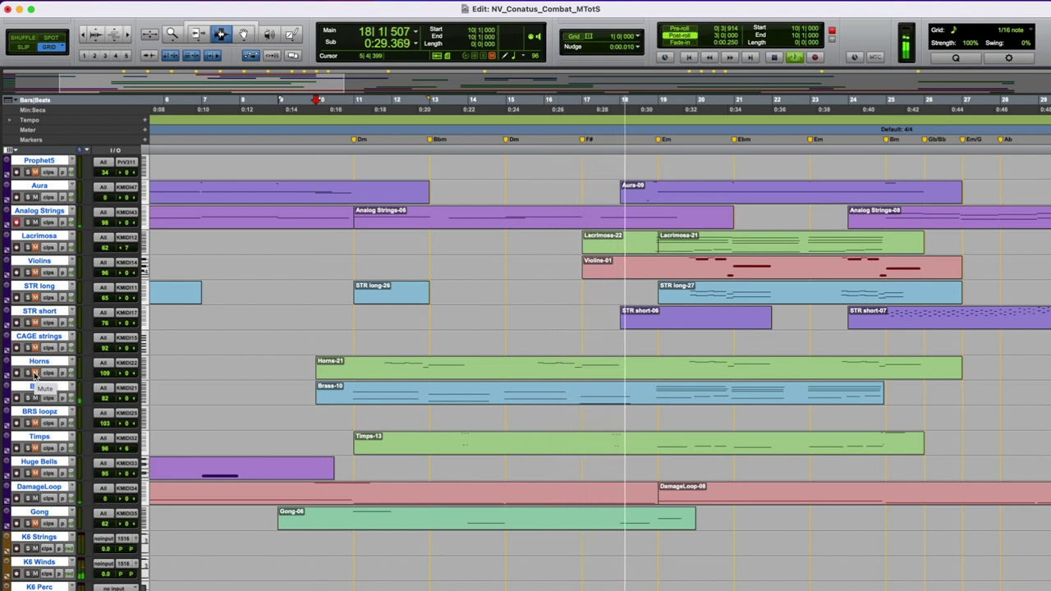
{"action": "key", "text": "space"}
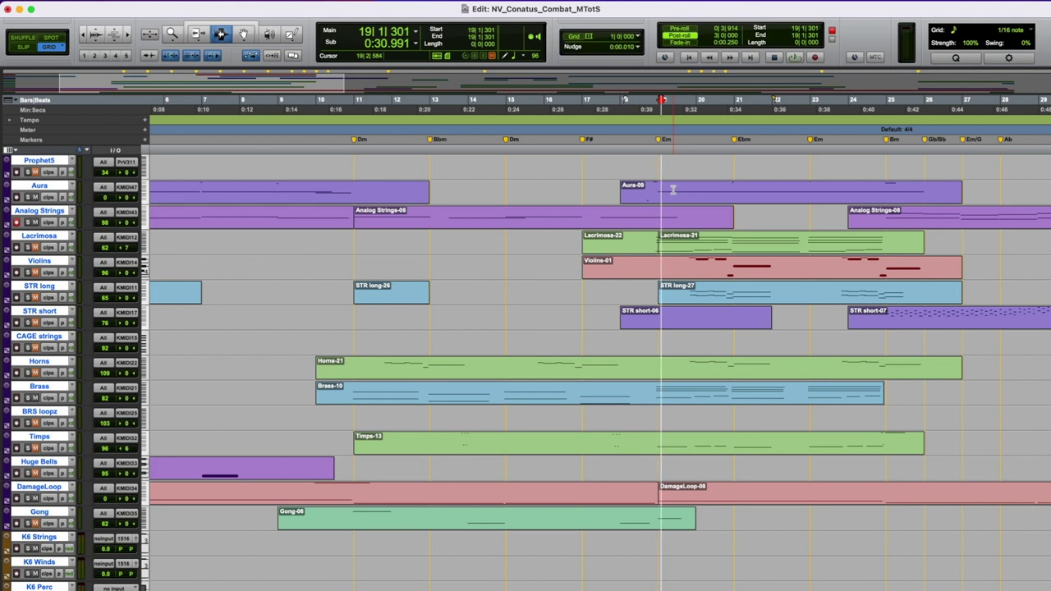
Step: Open the Horns-21 clip in the MIDI Editor, examine its first phrase from bar 10, and close the editor
{"action": "key", "text": "ctrl+="}
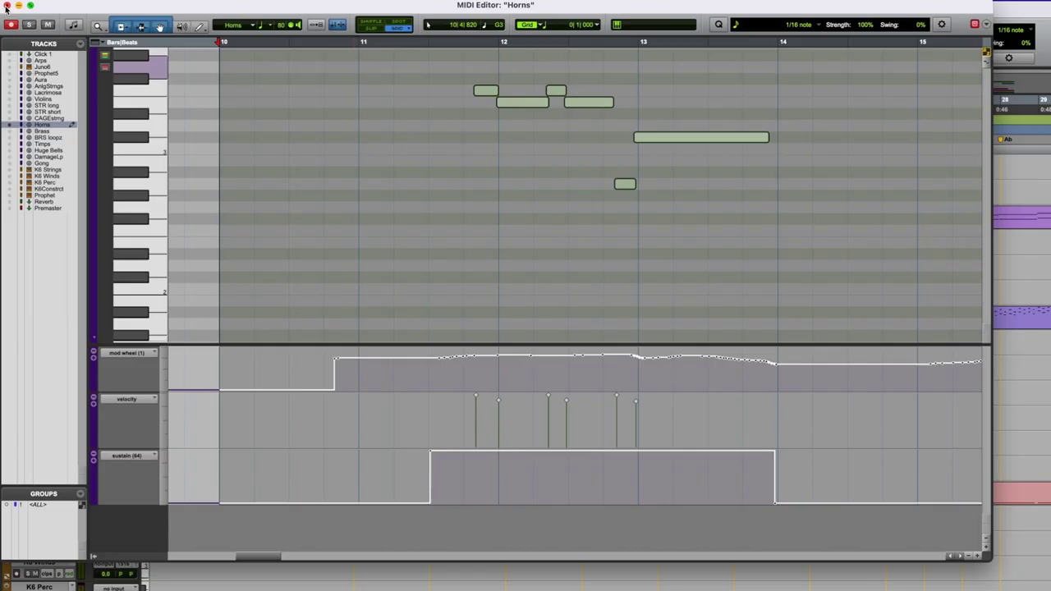
{"action": "left_click", "coordinate": [6, 6]}
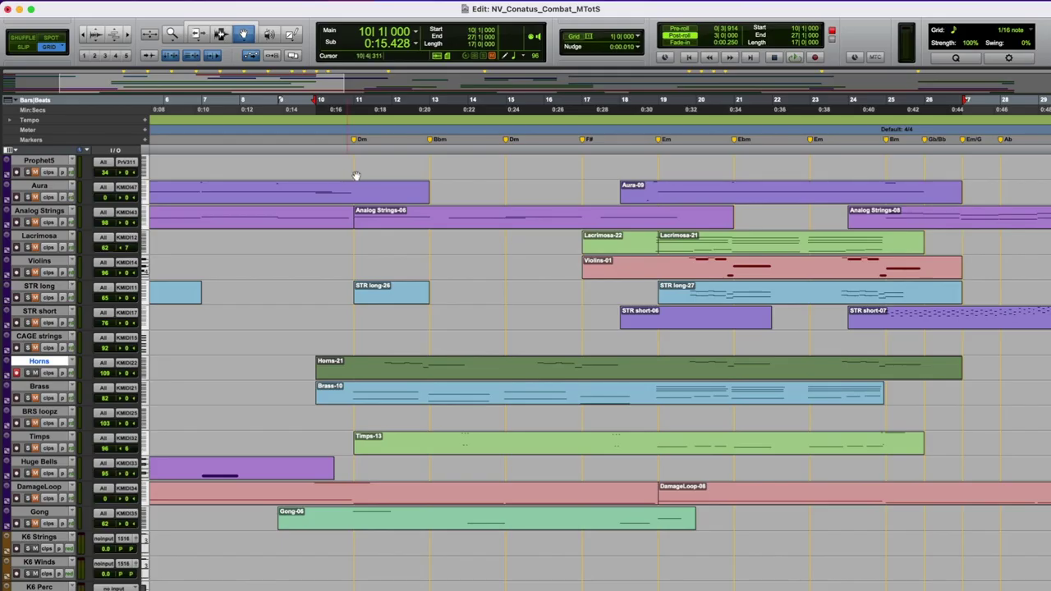
Step: Play the Horns and Brass parts from bar 11, continue through the following sections, and stop in bar 37
{"action": "left_click", "coordinate": [357, 143]}
{"action": "key", "text": "space"}
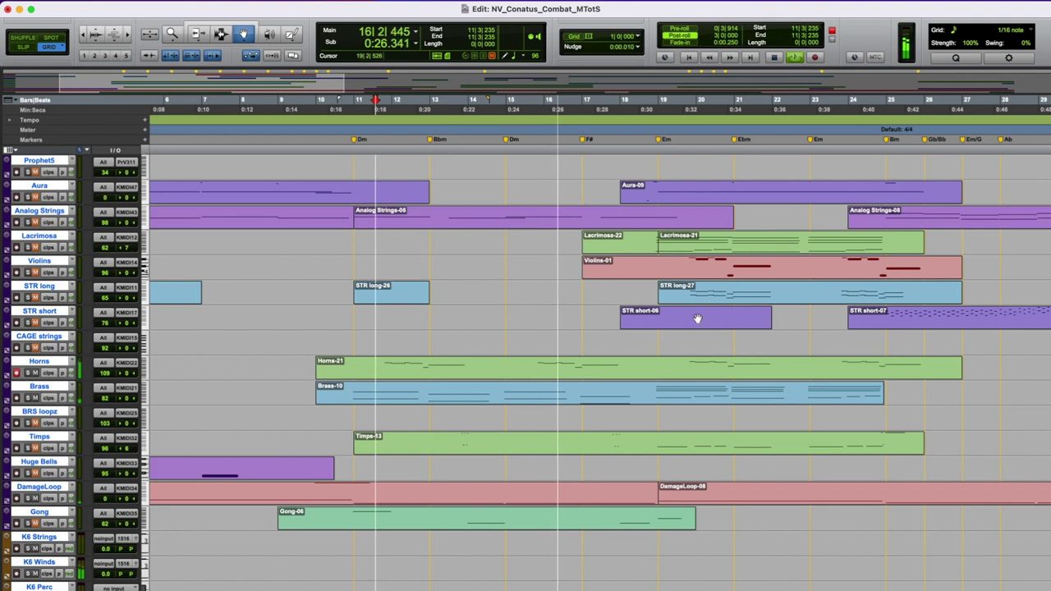
{"action": "scroll", "coordinate": [825, 272], "scroll_direction": "right", "scroll_amount": 5}
{"action": "scroll", "coordinate": [825, 273], "scroll_direction": "right", "scroll_amount": 5}
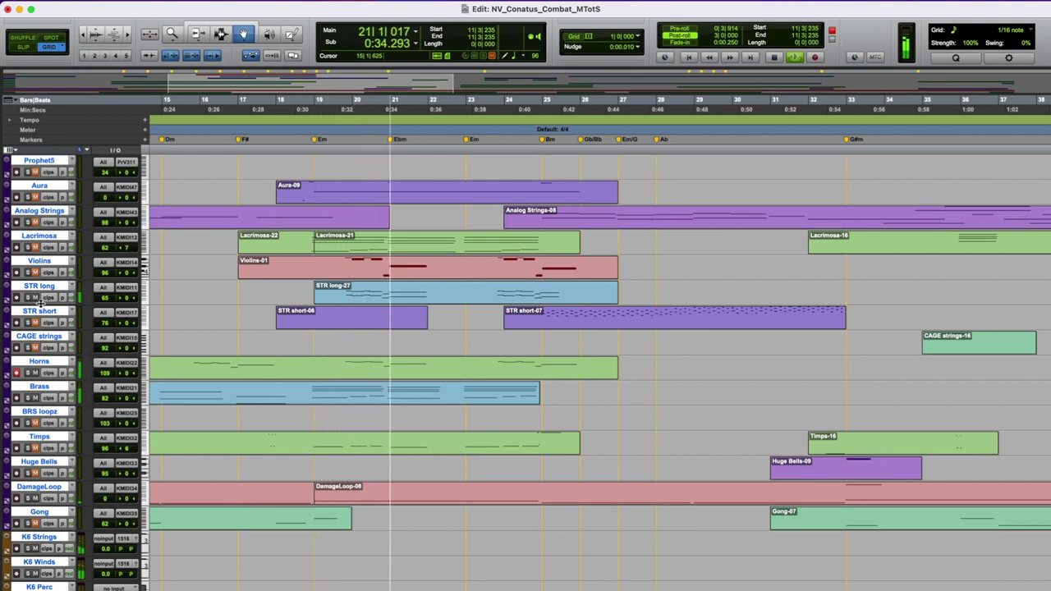
{"action": "key", "text": "space"}
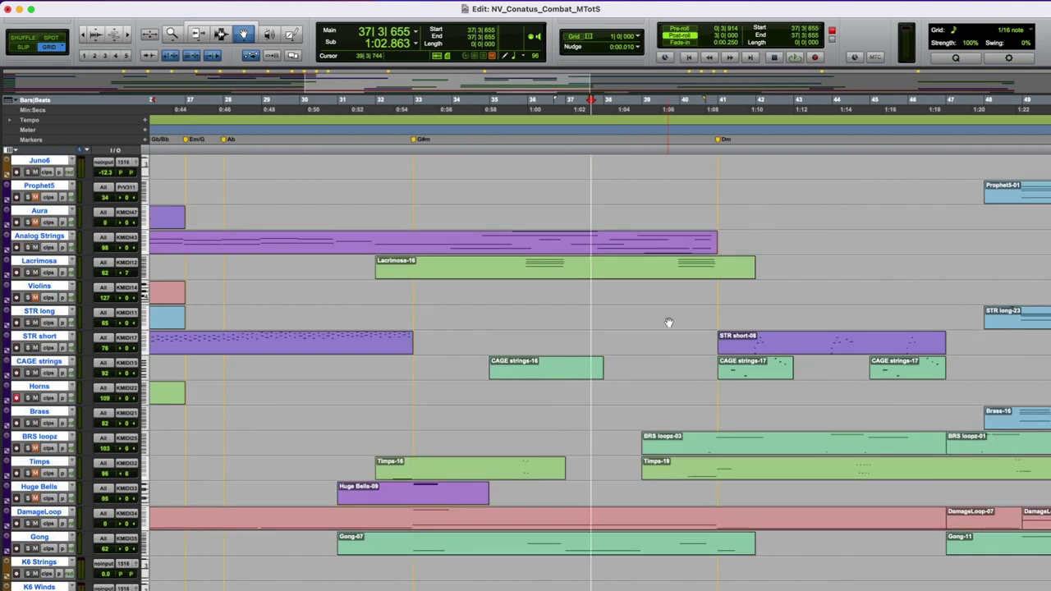
Step: Place the playback start at bar 40 and play the section from there
{"action": "left_click", "coordinate": [517, 372]}
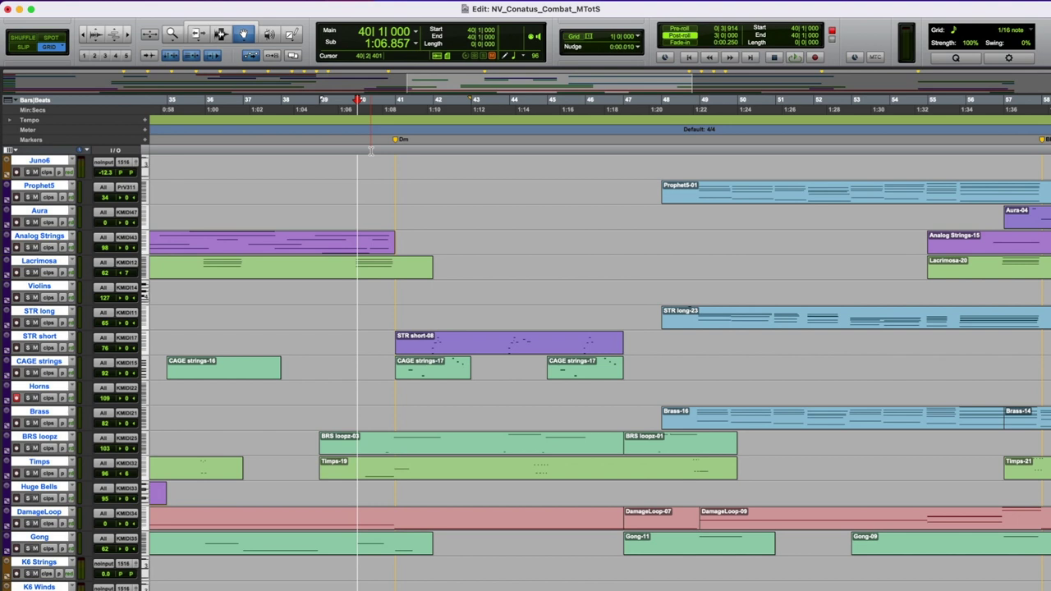
{"action": "key", "text": "space"}
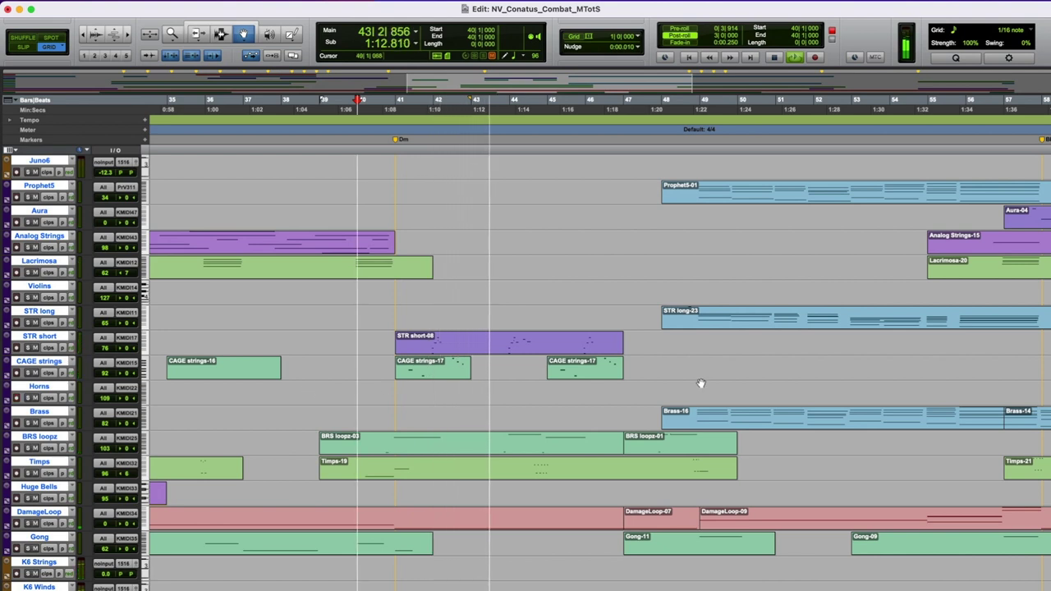
{"action": "scroll", "coordinate": [699, 380], "scroll_direction": "right", "scroll_amount": 5}
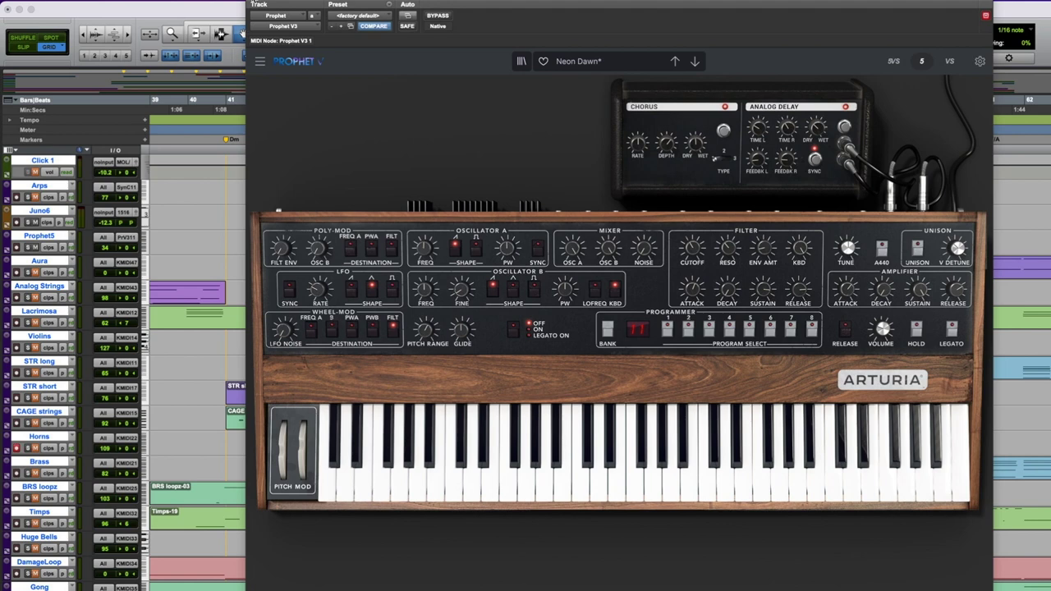
Step: Close the Prophet V3 plug-in window and play the section from bar 49
{"action": "key", "text": "super+w"}
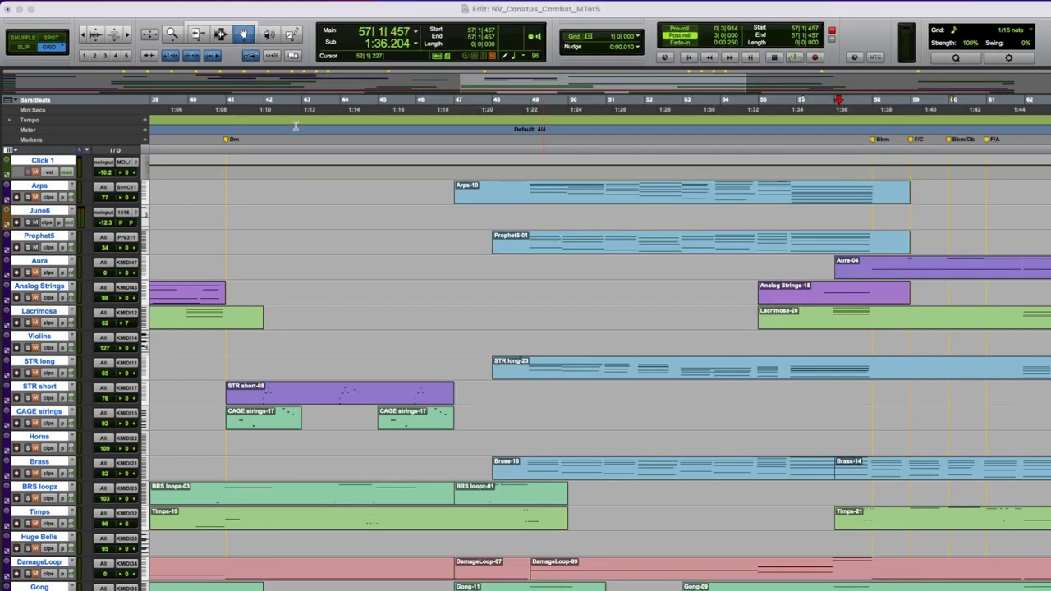
{"action": "left_click", "coordinate": [530, 152]}
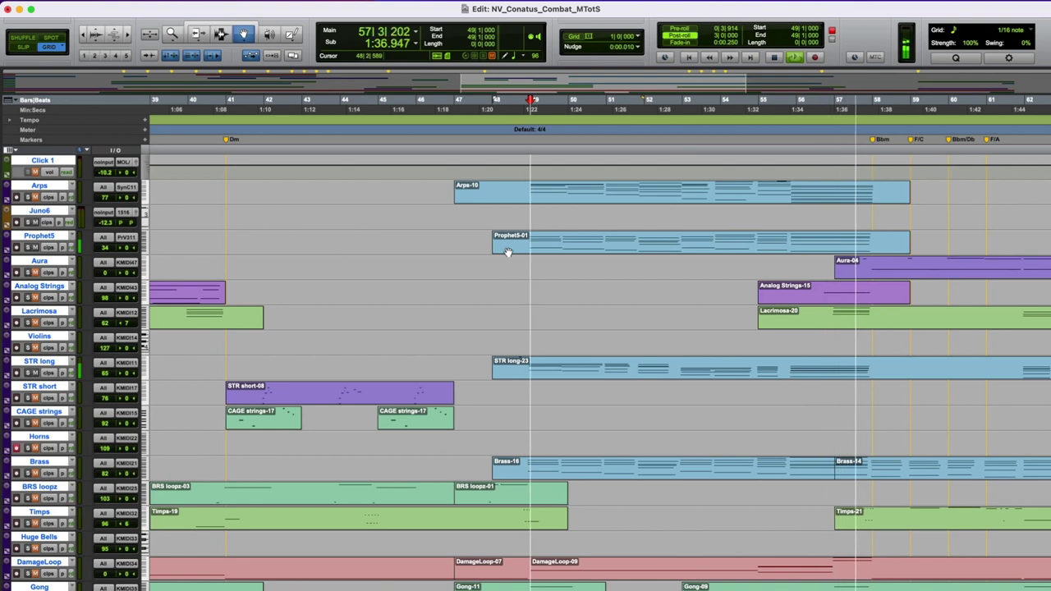
Step: Stop playback, examine the Arp Acid preset in the SynthCell plug-in window, and close the window
{"action": "key", "text": "space"}
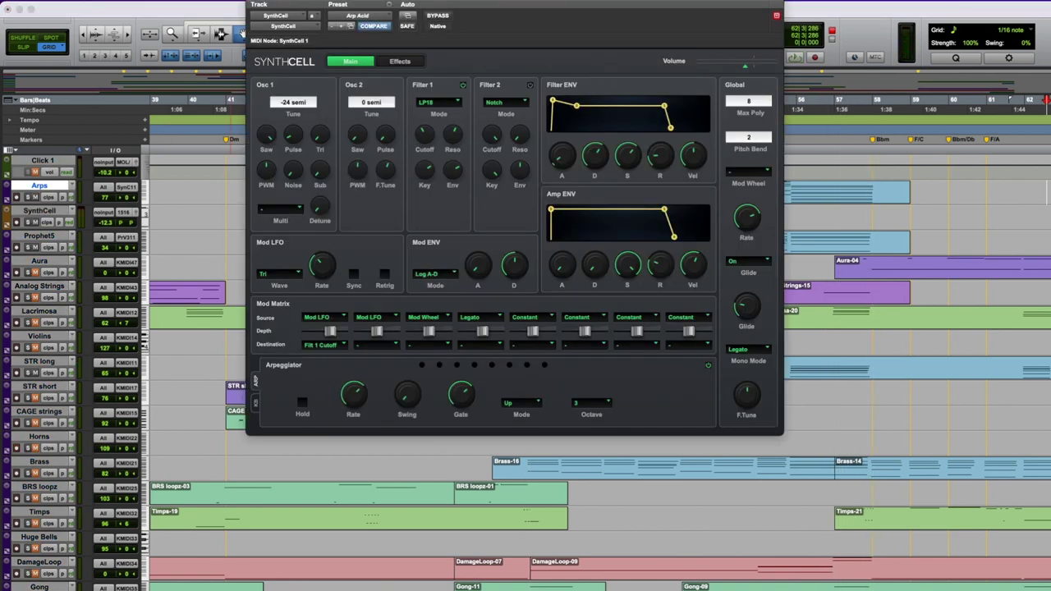
{"action": "left_click_drag", "start_coordinate": [501, 11], "coordinate": [540, 94]}
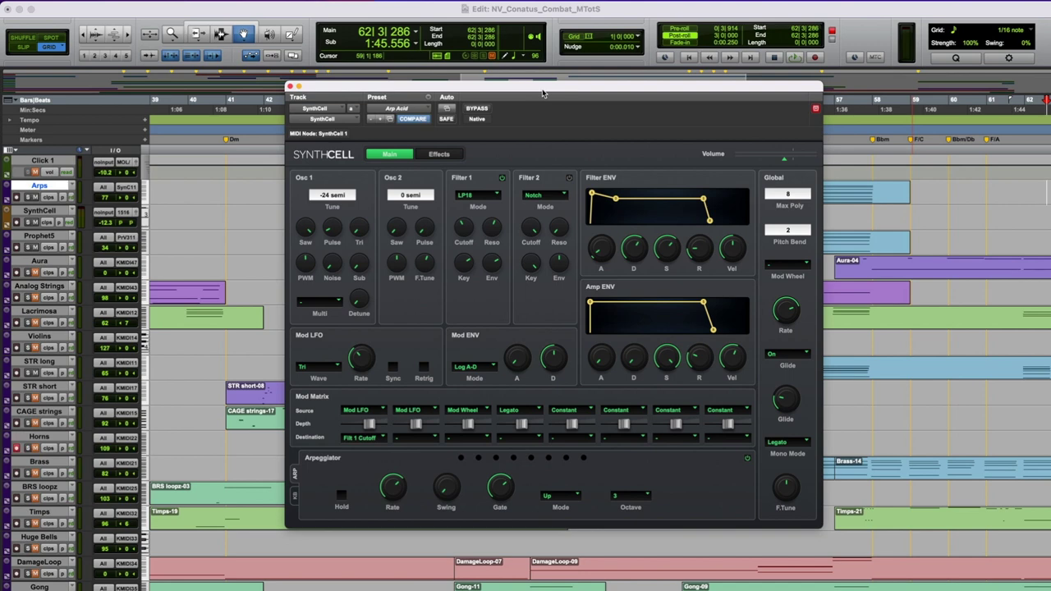
{"action": "key", "text": "super+w"}
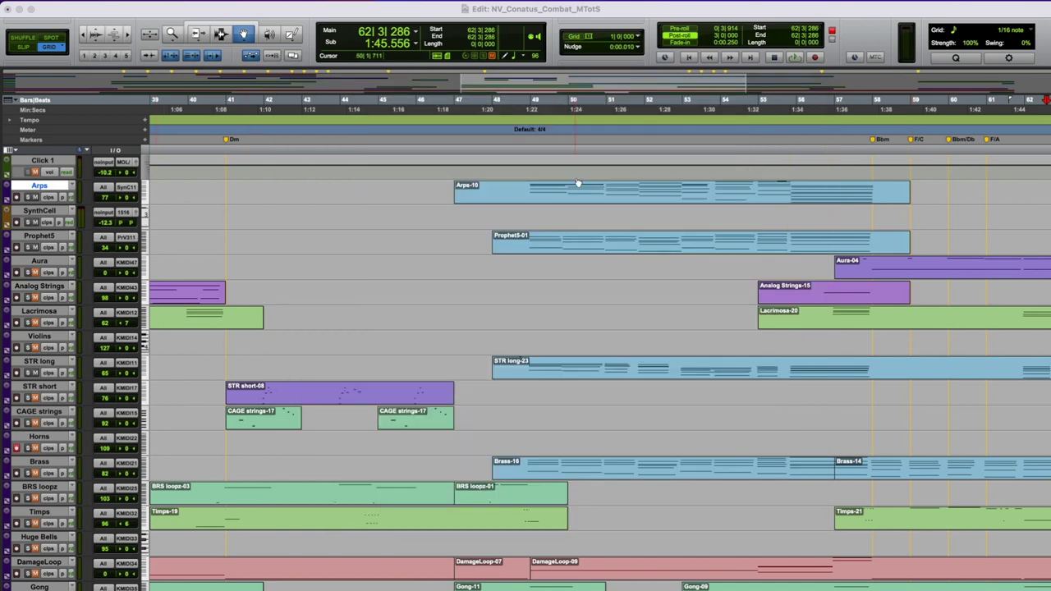
Step: Play the Arps and Prophet5 parts from bar 49, inspect the automation lane under Prophet5, hide it again, and stop playback
{"action": "left_click", "coordinate": [531, 163]}
{"action": "key", "text": "space"}
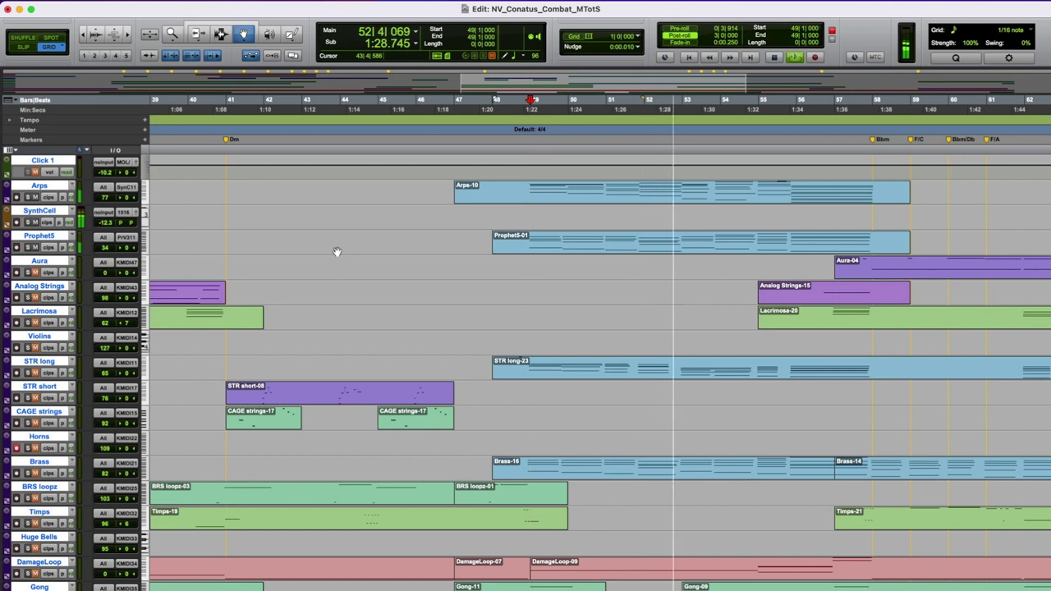
{"action": "left_click", "coordinate": [9, 253]}
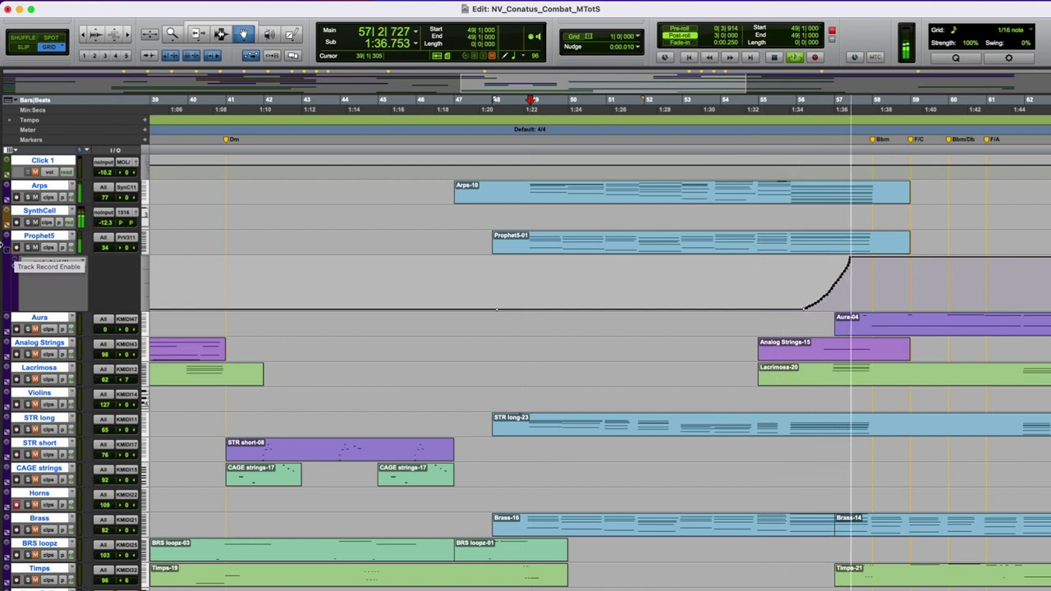
{"action": "left_click", "coordinate": [14, 259]}
{"action": "key", "text": "space"}
Step: Place the playback start at bar 48 and play the synth, STR long and Brass parts, following the arrangement past bar 57
{"action": "left_click", "coordinate": [473, 150]}
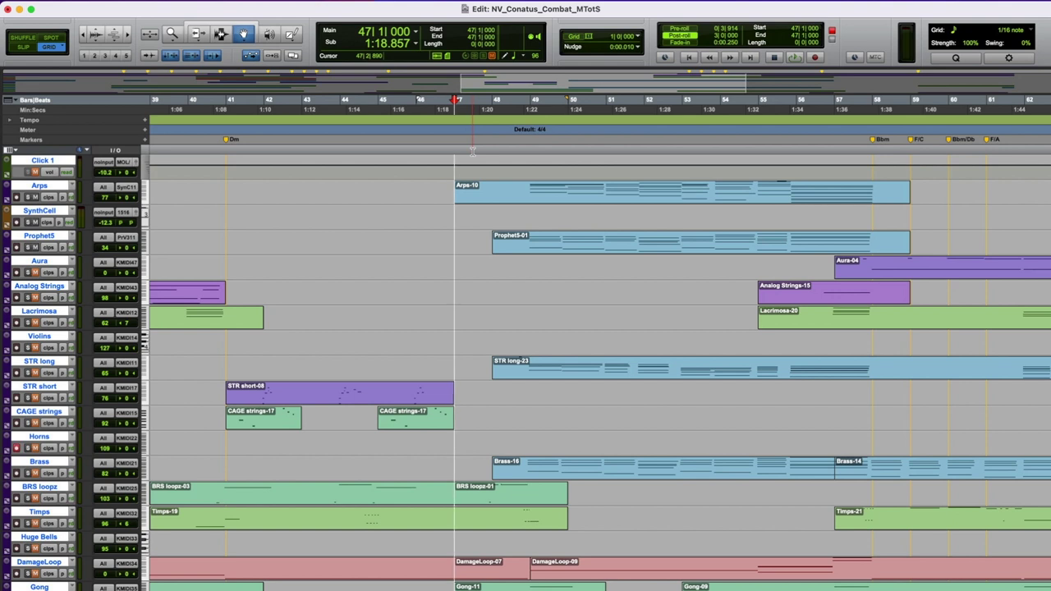
{"action": "left_click", "coordinate": [504, 178]}
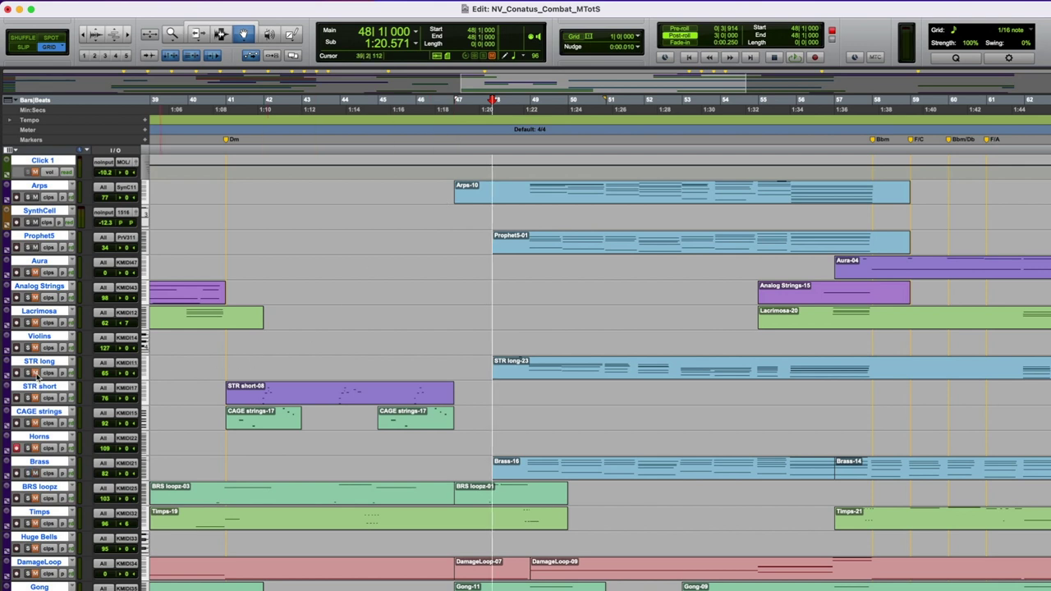
{"action": "key", "text": "space"}
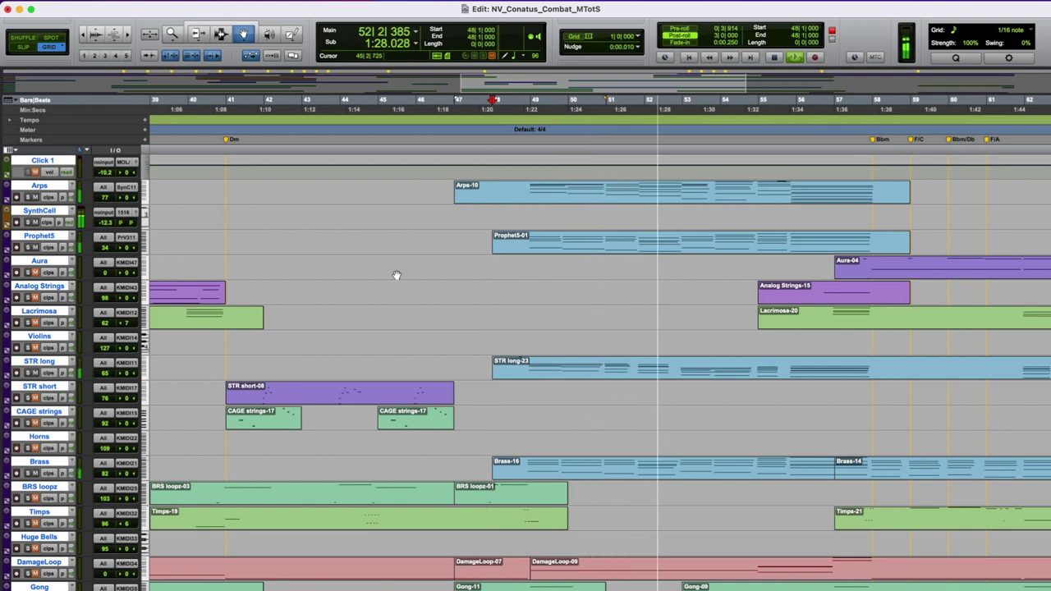
{"action": "scroll", "coordinate": [493, 386], "scroll_direction": "down", "scroll_amount": 5}
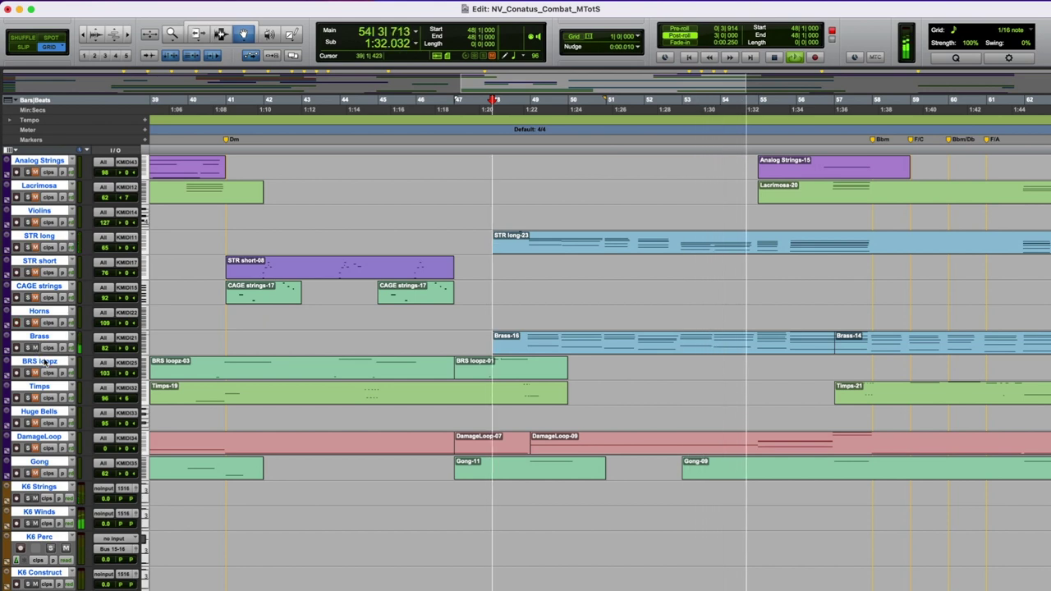
{"action": "scroll", "coordinate": [534, 282], "scroll_direction": "up", "scroll_amount": 1}
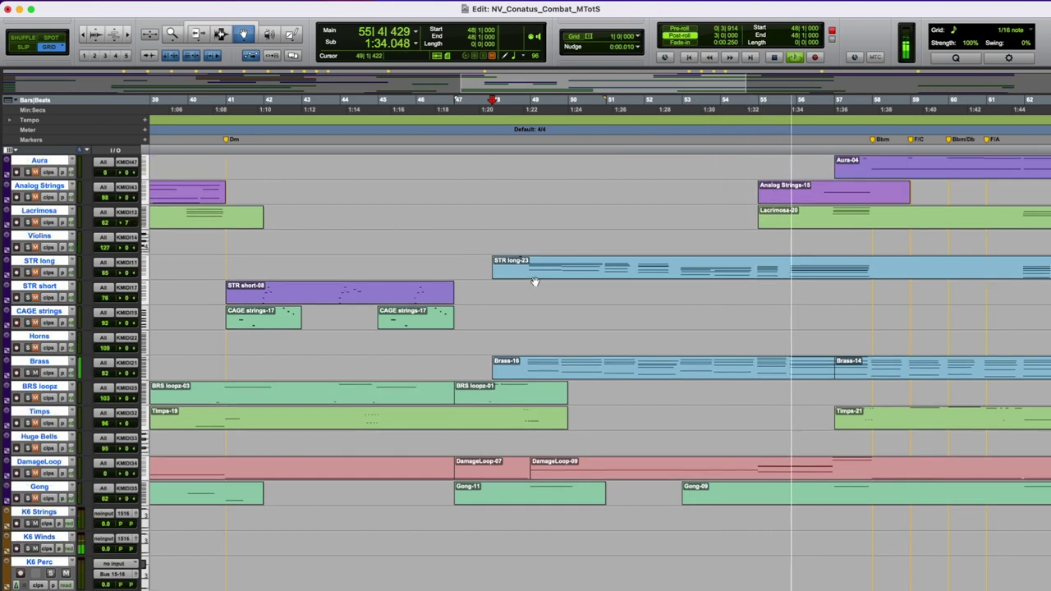
{"action": "scroll", "coordinate": [533, 282], "scroll_direction": "right", "scroll_amount": 5}
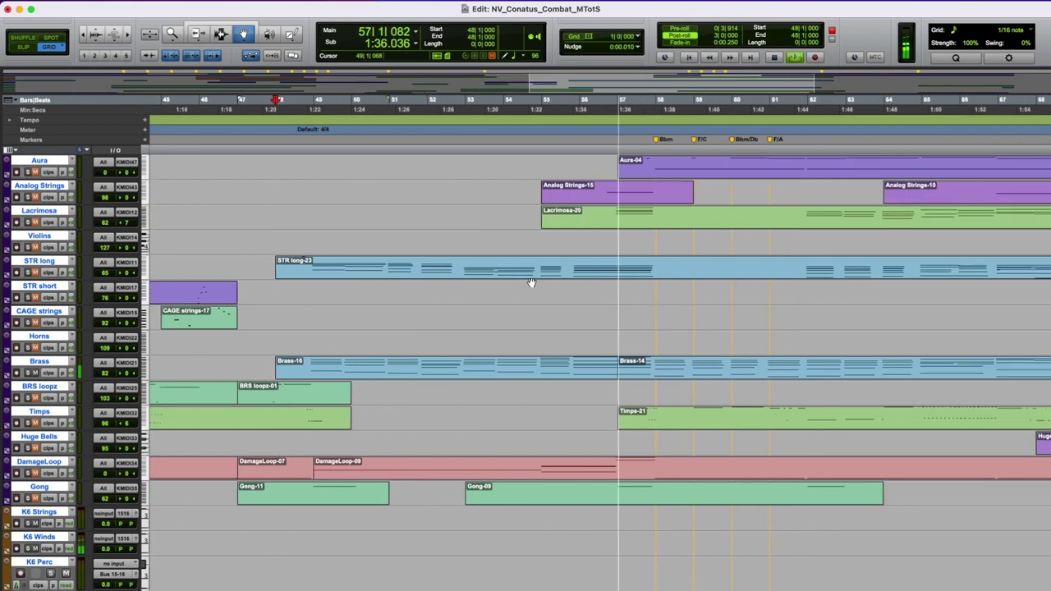
Step: Place the playback start at bar 66 and show the entire session timeline
{"action": "scroll", "coordinate": [531, 282], "scroll_direction": "up", "scroll_amount": 4}
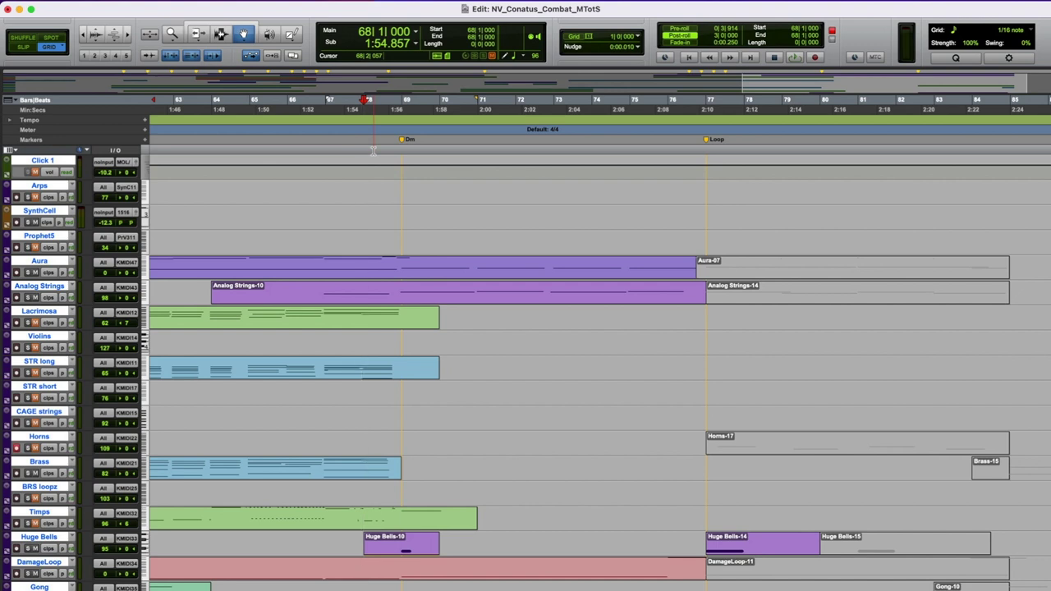
{"action": "left_click", "coordinate": [292, 143]}
{"action": "key", "text": "alt+a"}
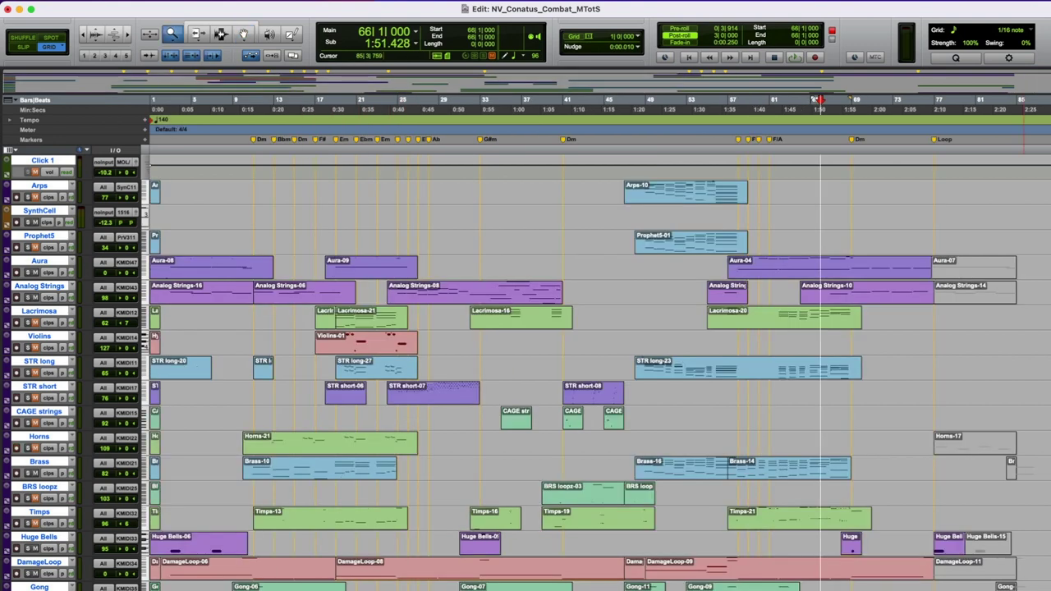